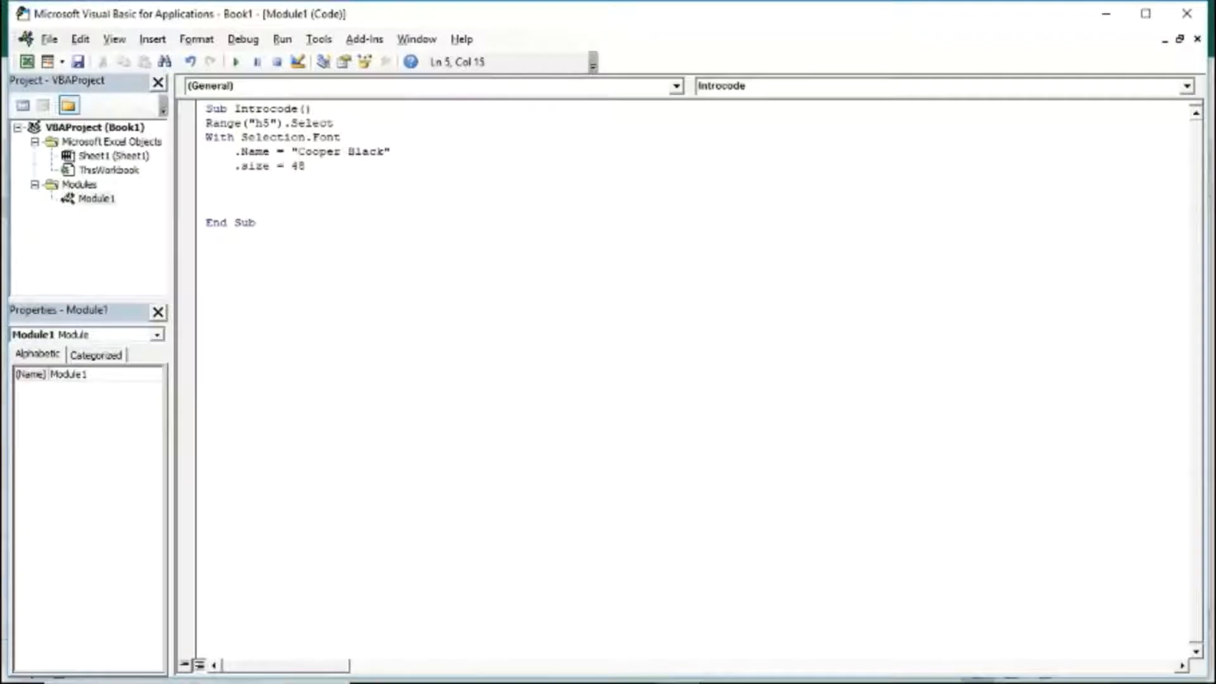
- Close the With block in the Introcode macro and add the line selection.value = "Practical Excel!"
key("Return")
key("BackSpace")
type("End With")
key("Return")
type("se")
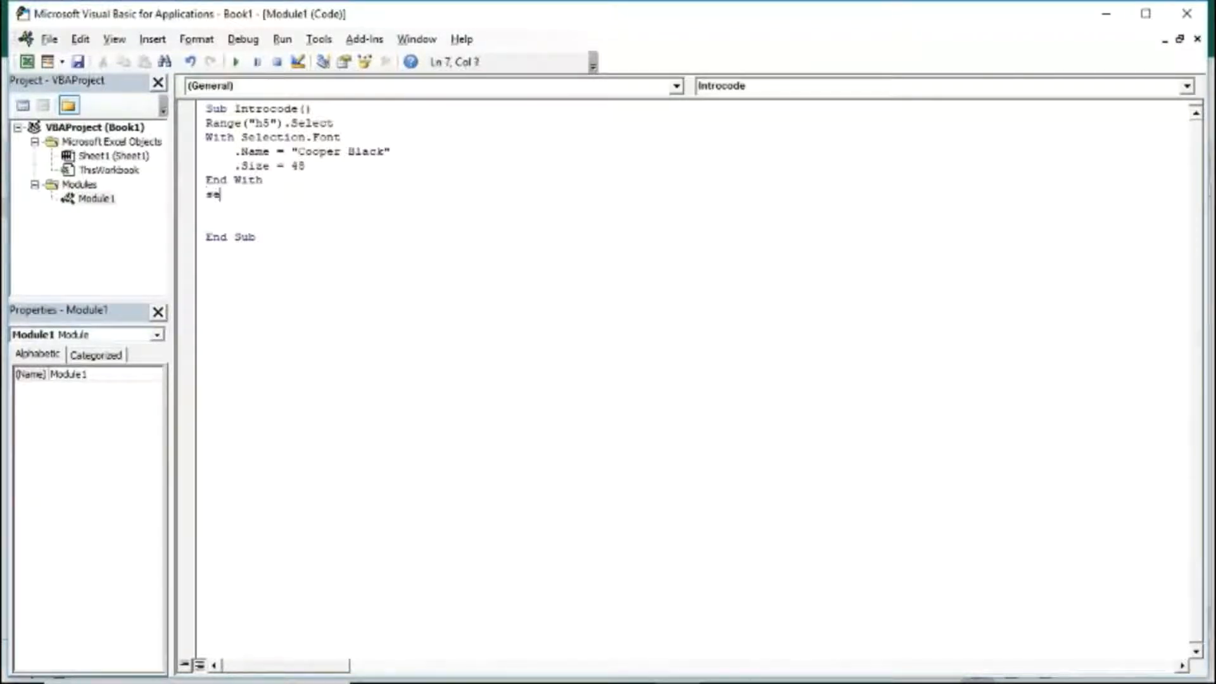
type("lection.value = \"Practical Excel!\"")
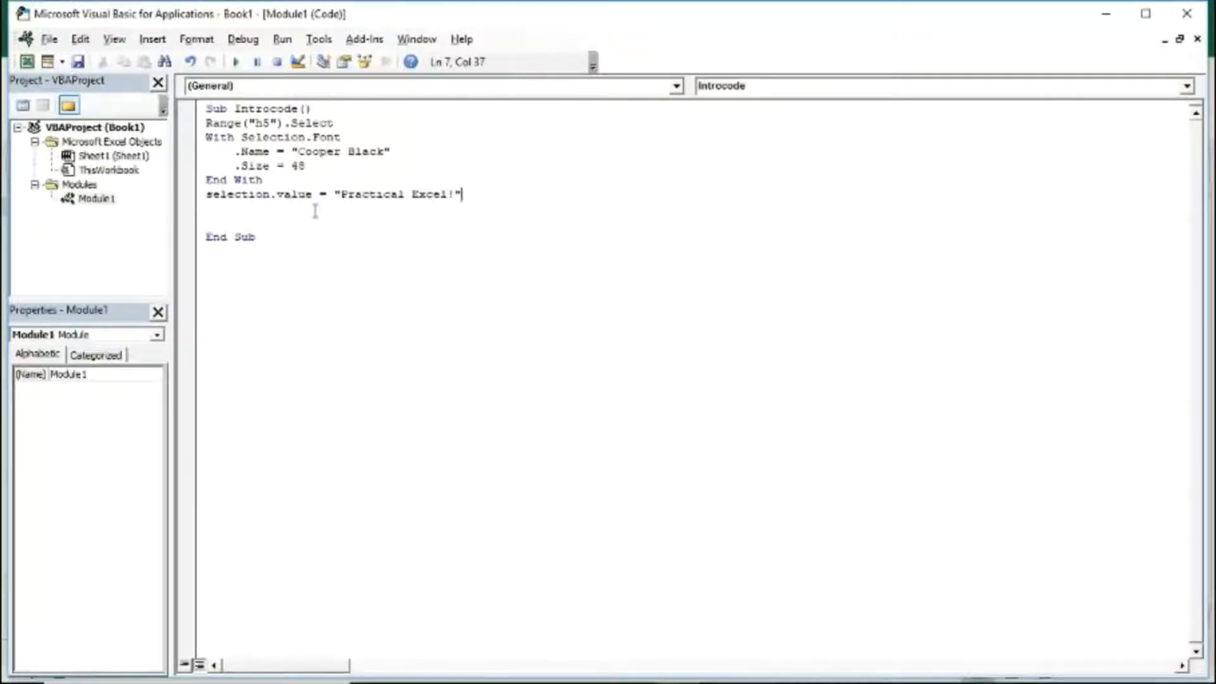
- Switch to the Excel worksheet, add a macro button labelled "Start Show" around cells A5:C6, and run it
key("alt+F11")
left_click_drag(64, 271, 156, 305)
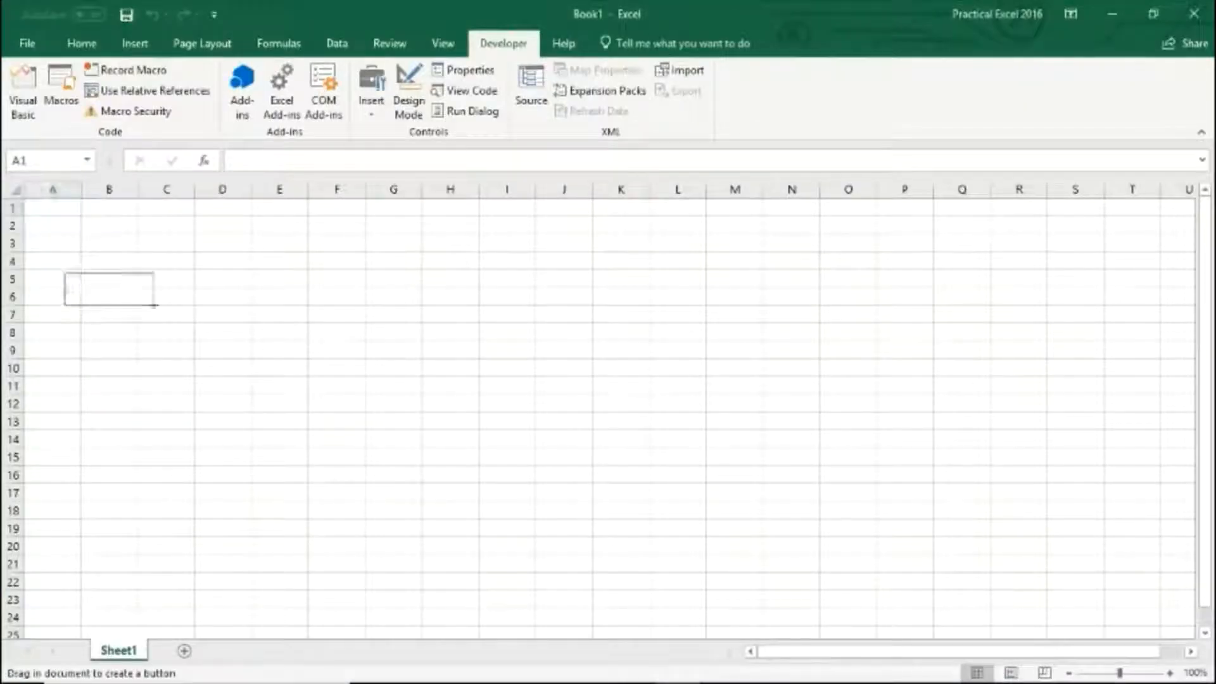
left_click(657, 477)
key("BackSpace")
type("Start Show")
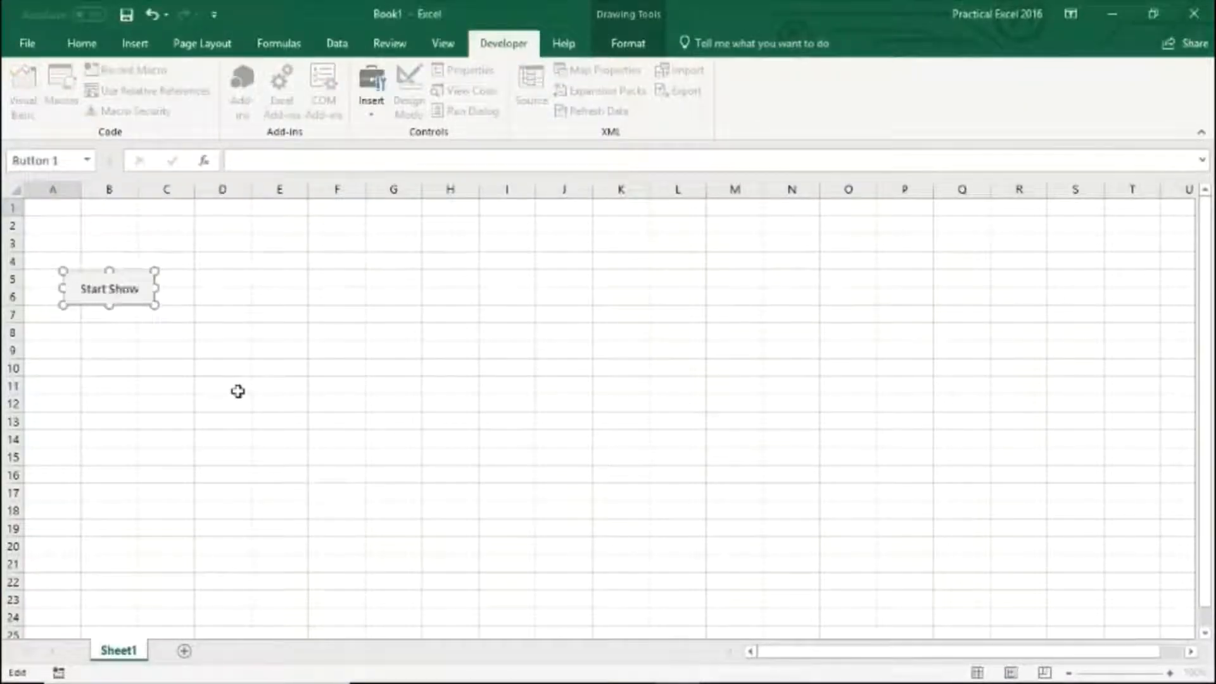
left_click(166, 387)
left_click(103, 302)
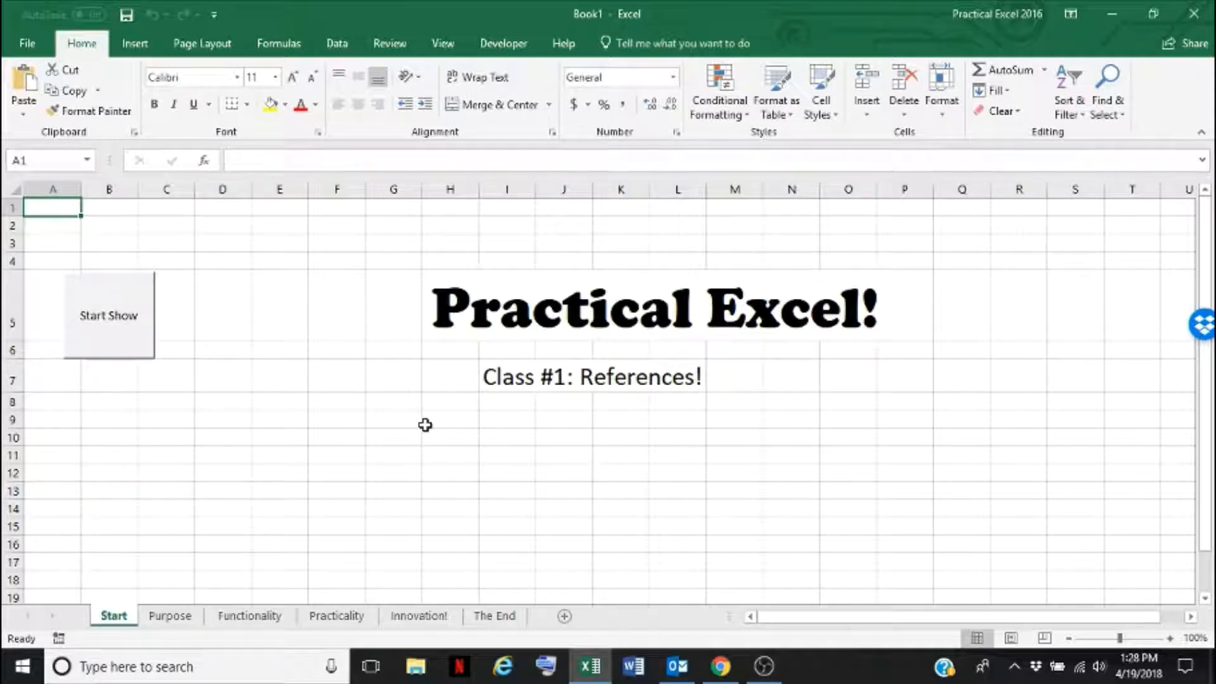
- View the Purpose sheet, and on the Functionality sheet enter =C9 in Example 1's formula cell C13
left_click(170, 616)
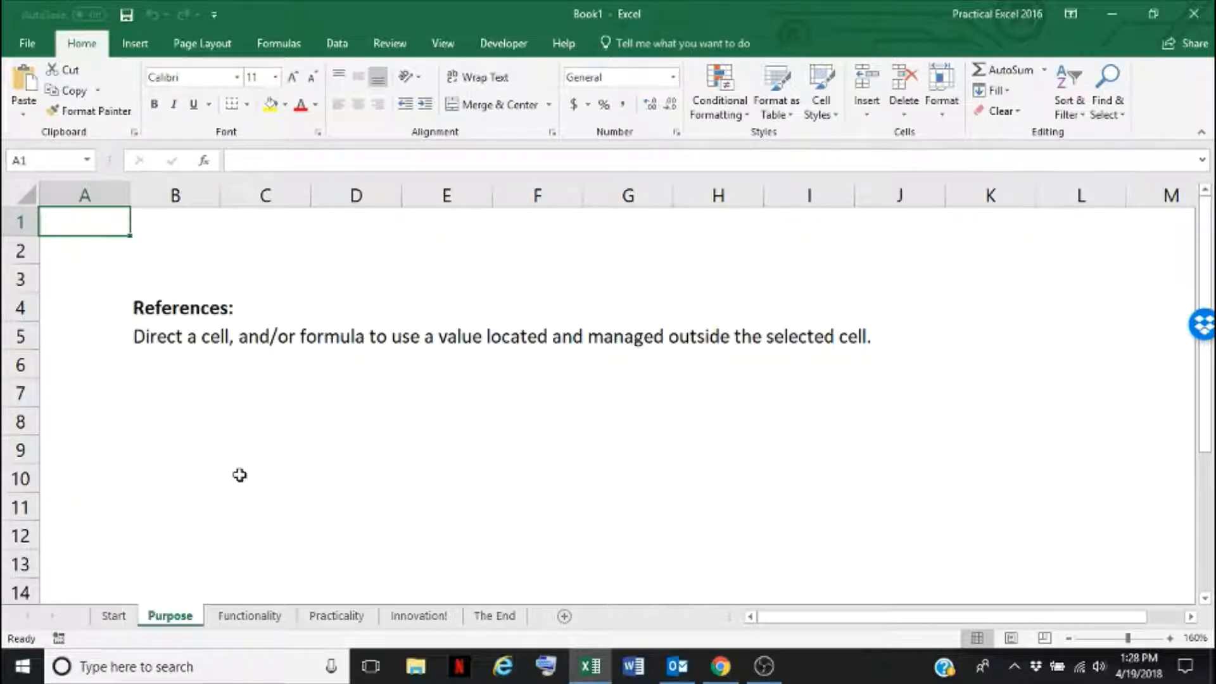
left_click(250, 617)
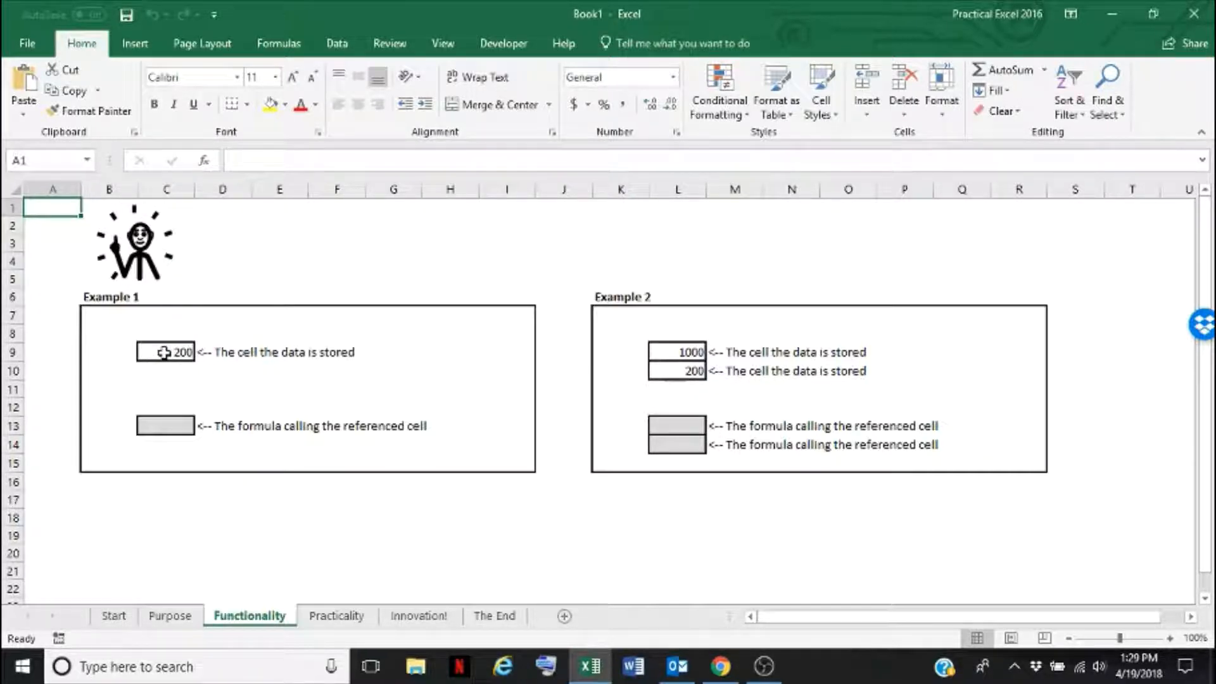
left_click(165, 428)
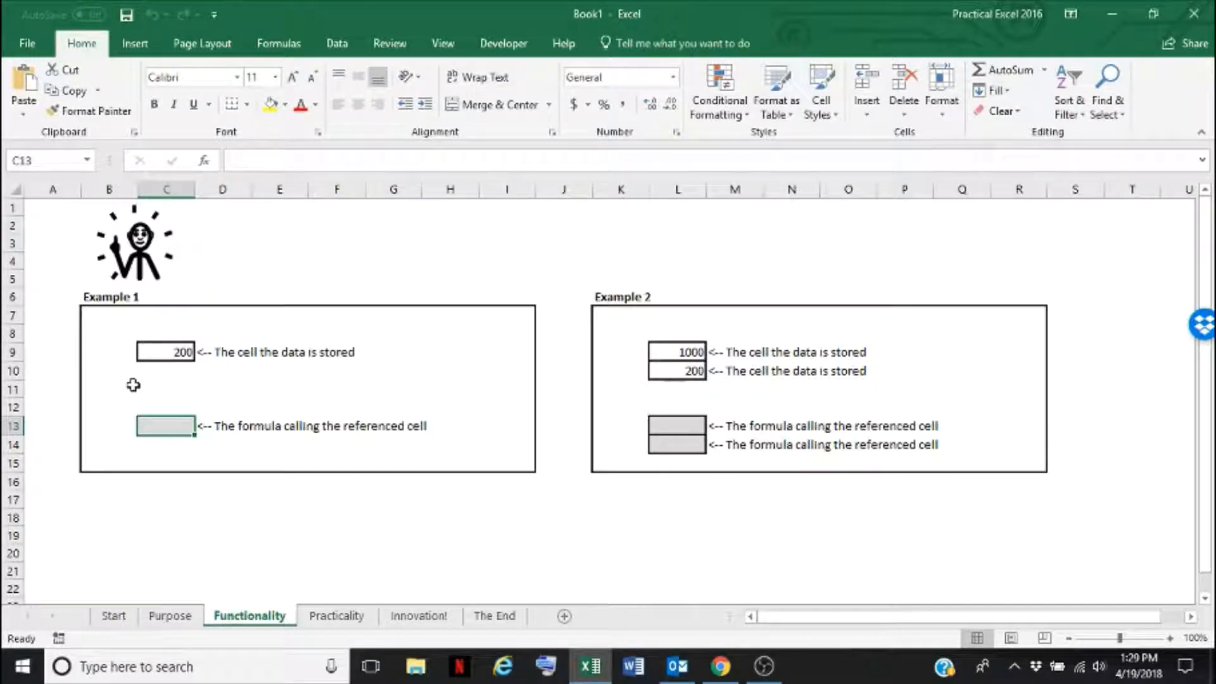
type("=")
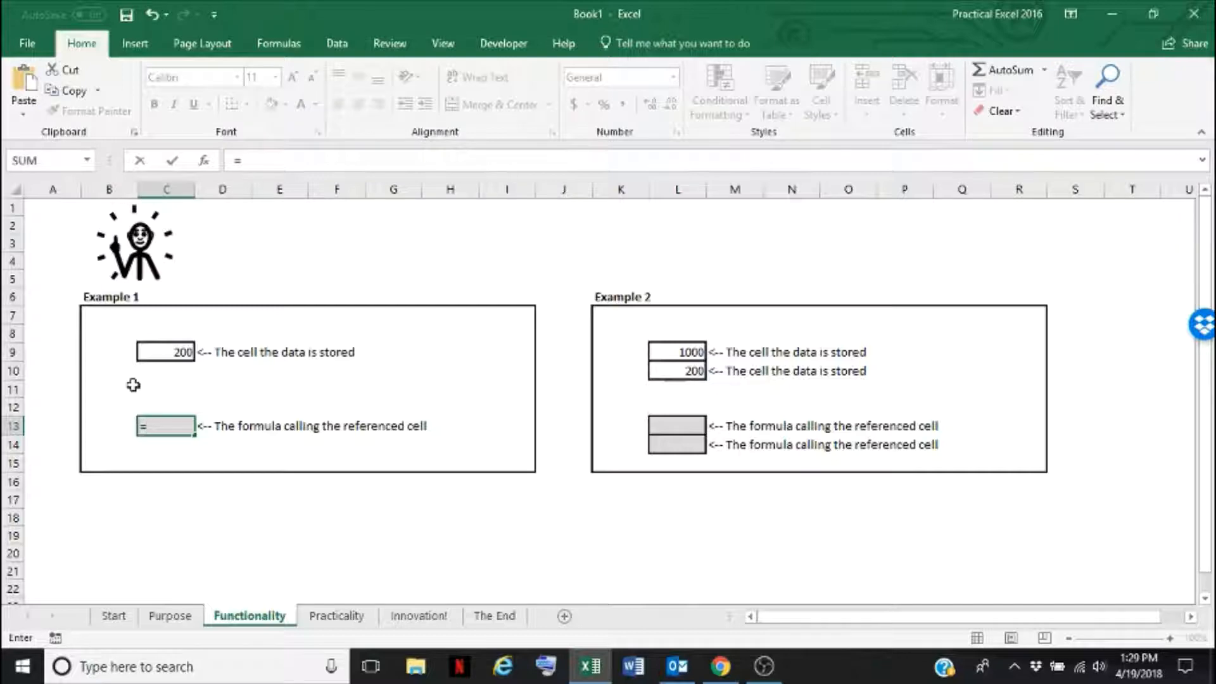
left_click(165, 355)
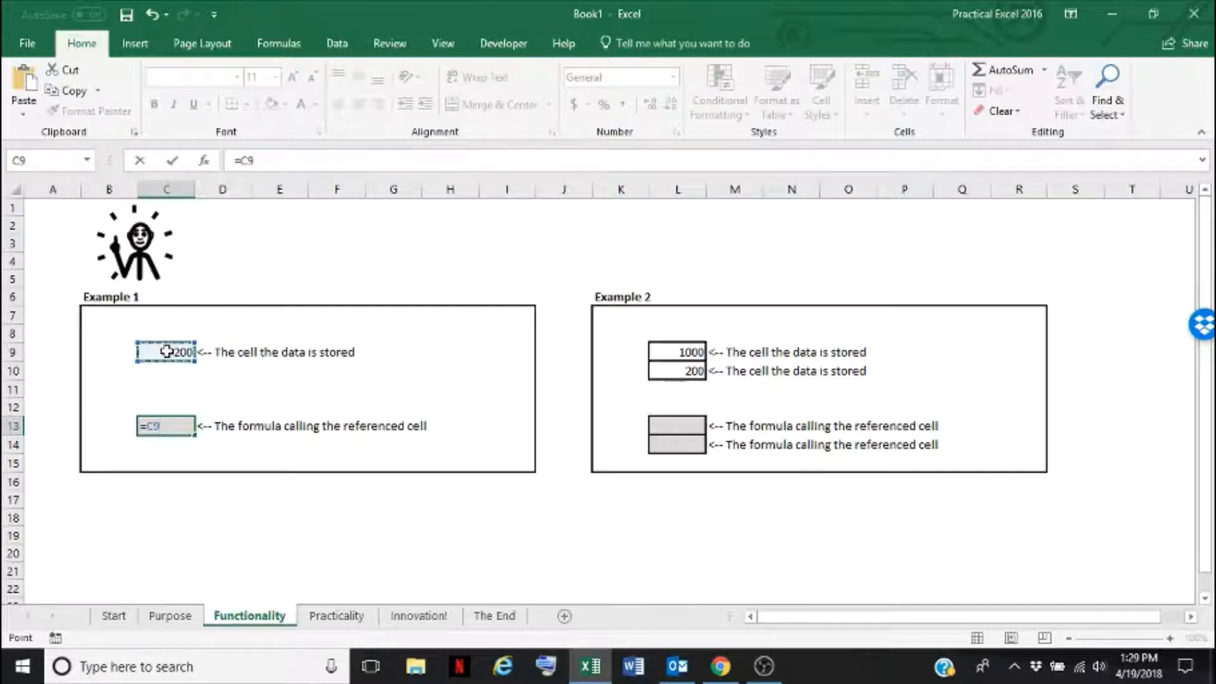
key("Return")
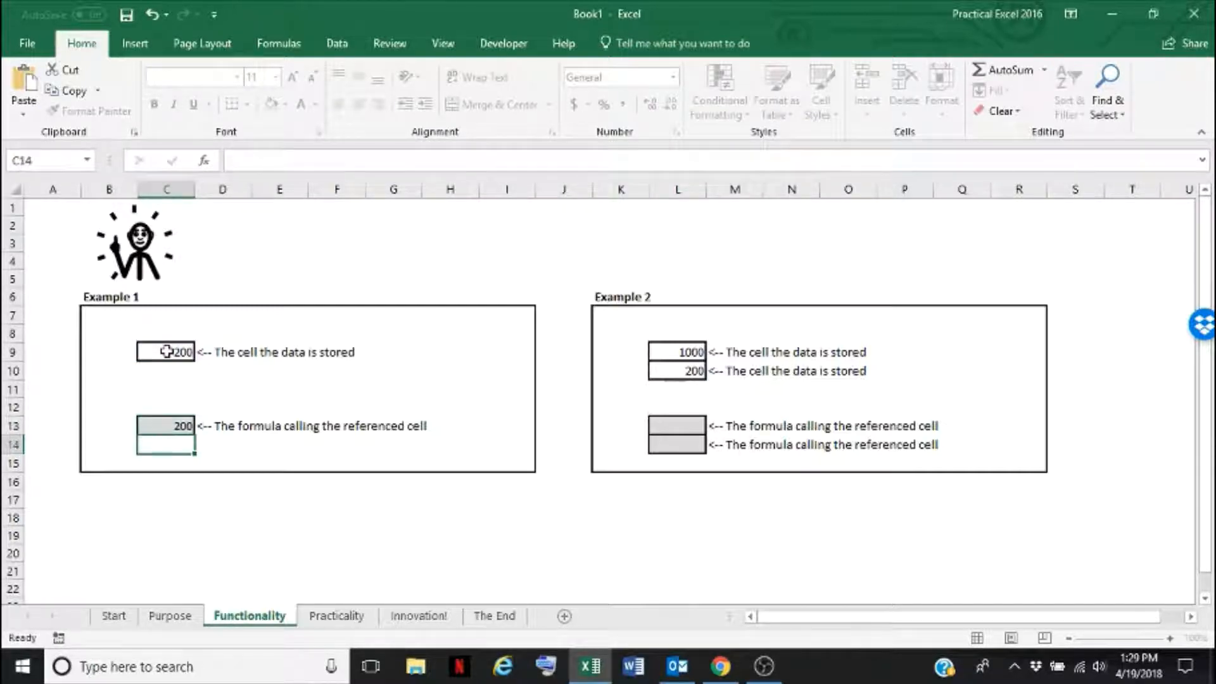
- Clear C13 and re-enter its reference to the stored data as =c9
left_click(161, 424)
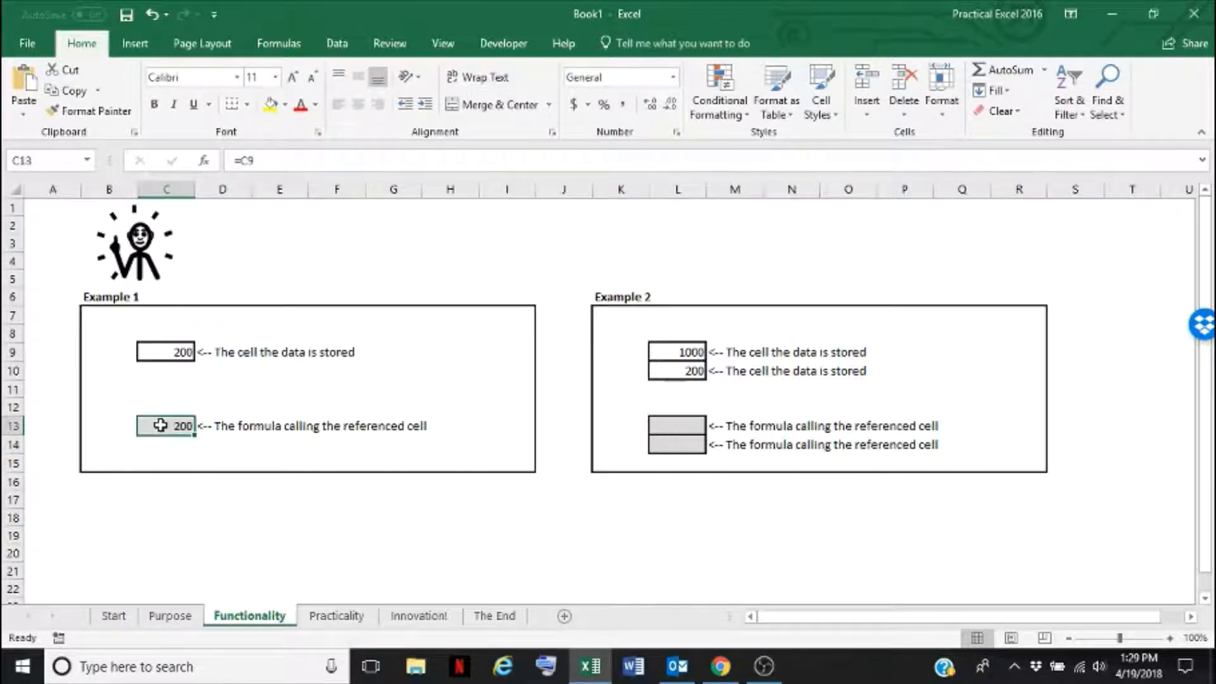
key("Delete")
type("=")
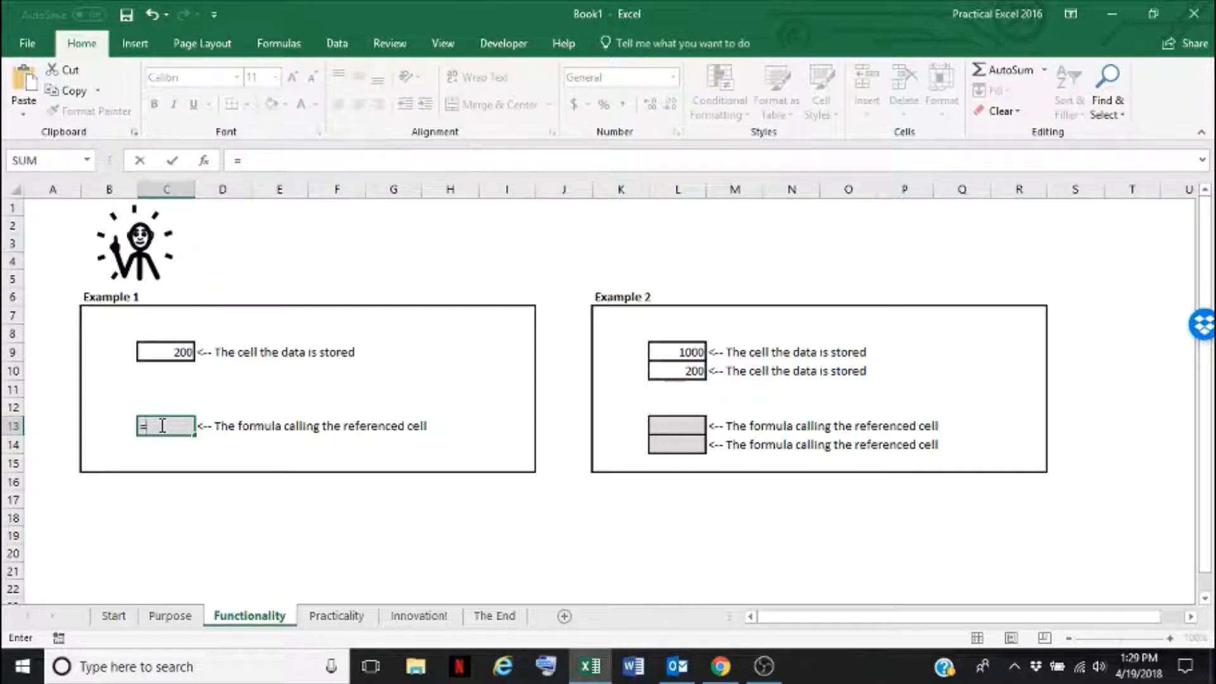
type("c9")
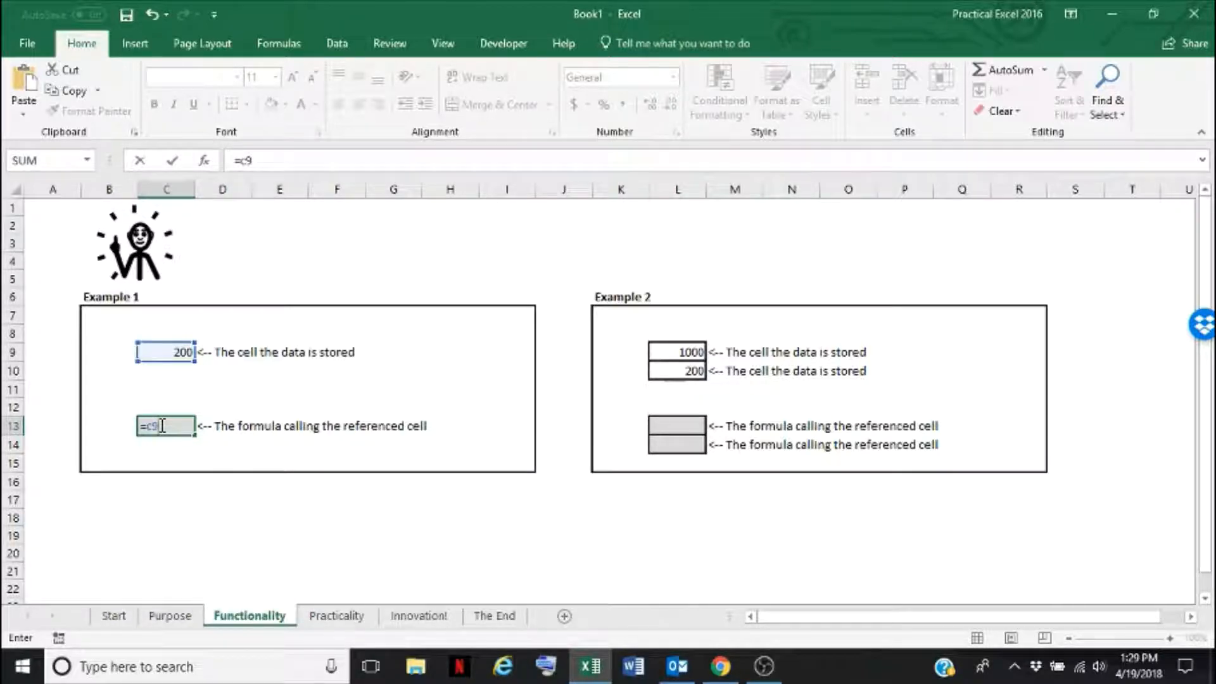
key("Return")
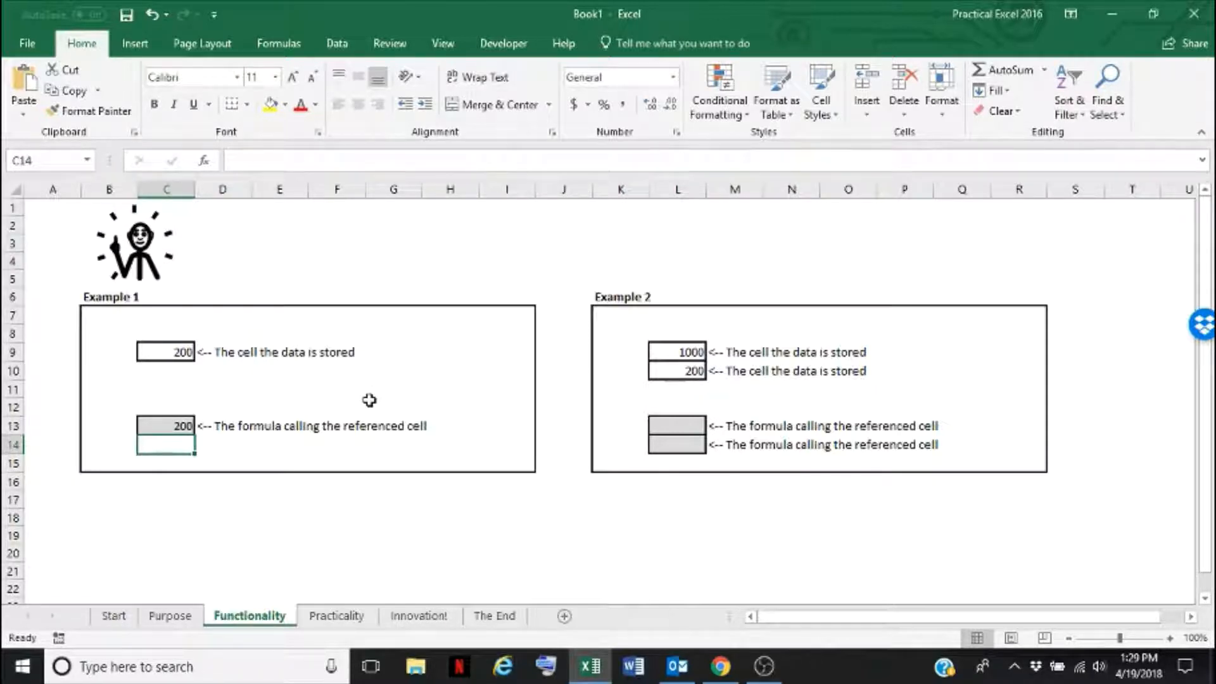
- Reference the first stored value of Example 2 in cell L13 with the formula =L9
left_click(676, 425)
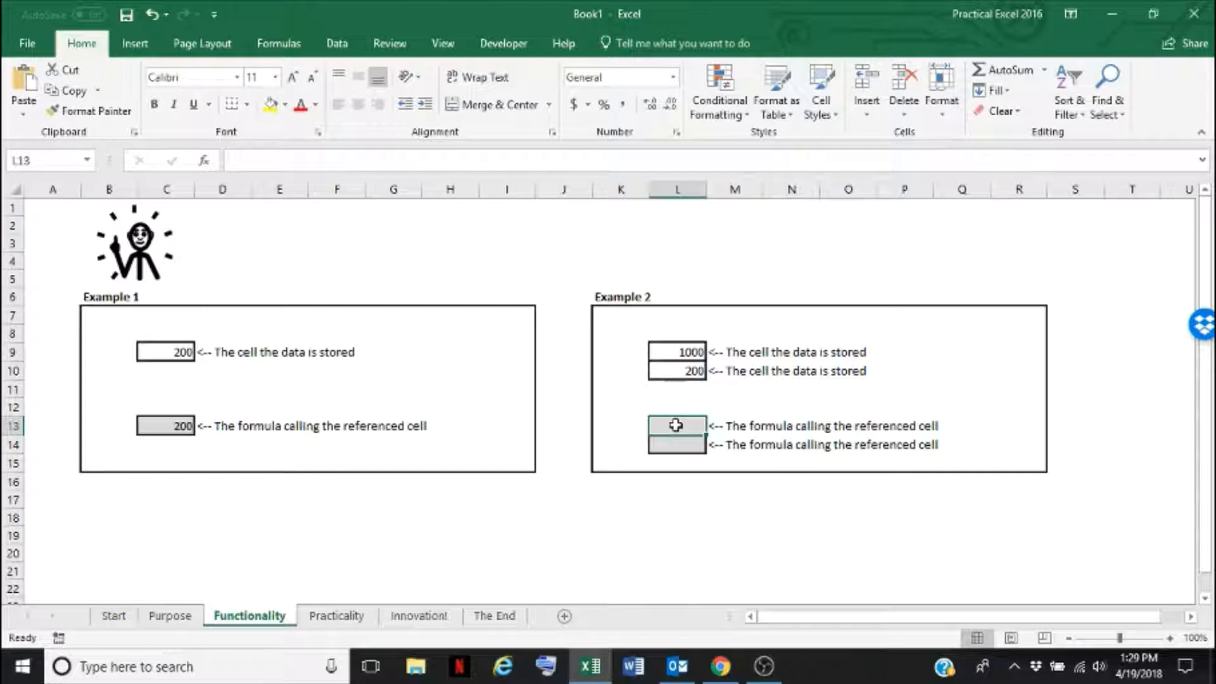
type("=")
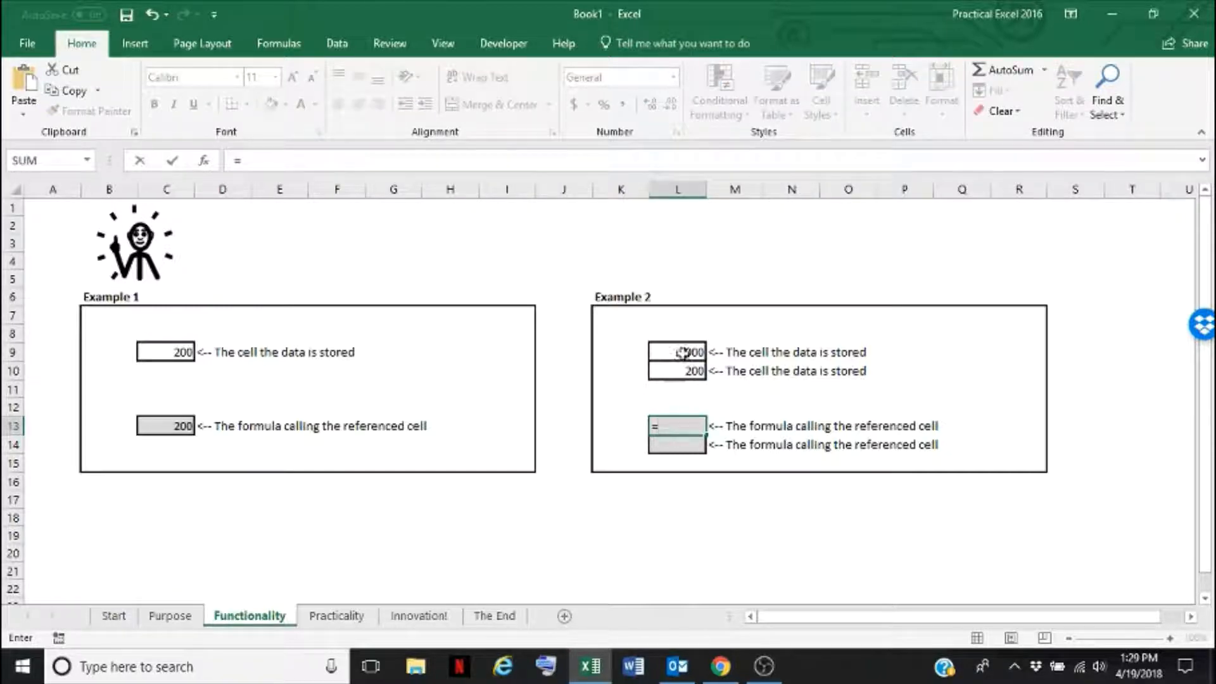
left_click(682, 350)
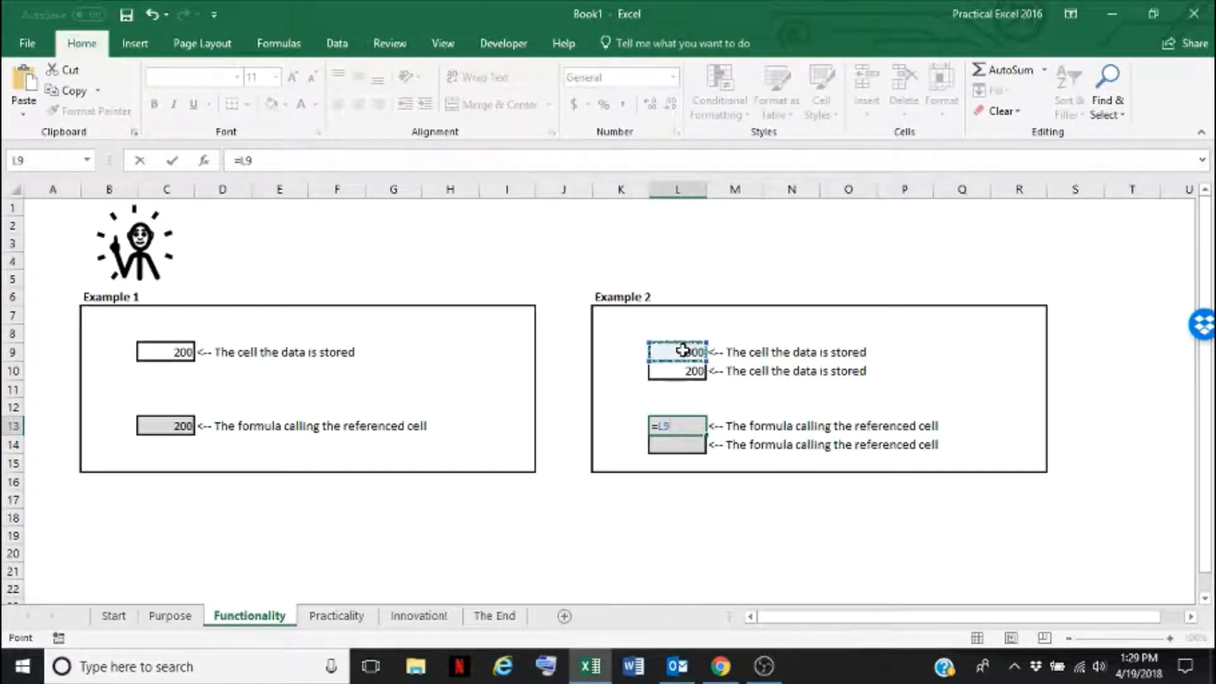
key("Return")
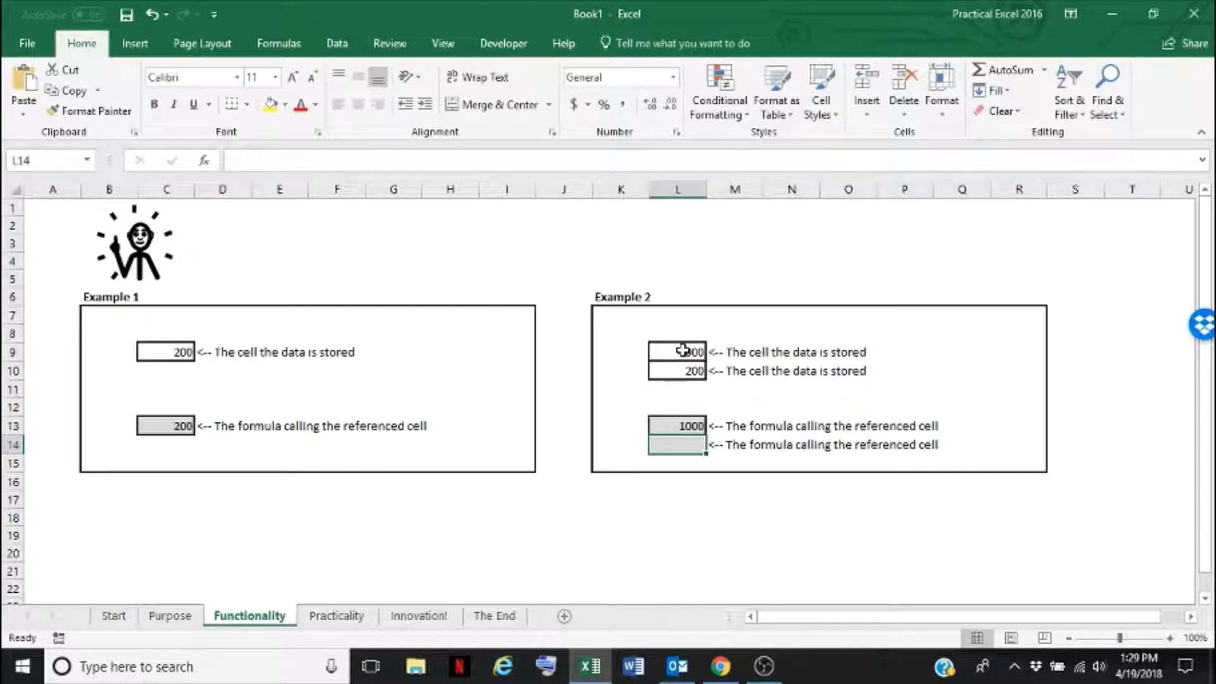
- Copy the relative formula from L13 into L14
left_click(673, 424)
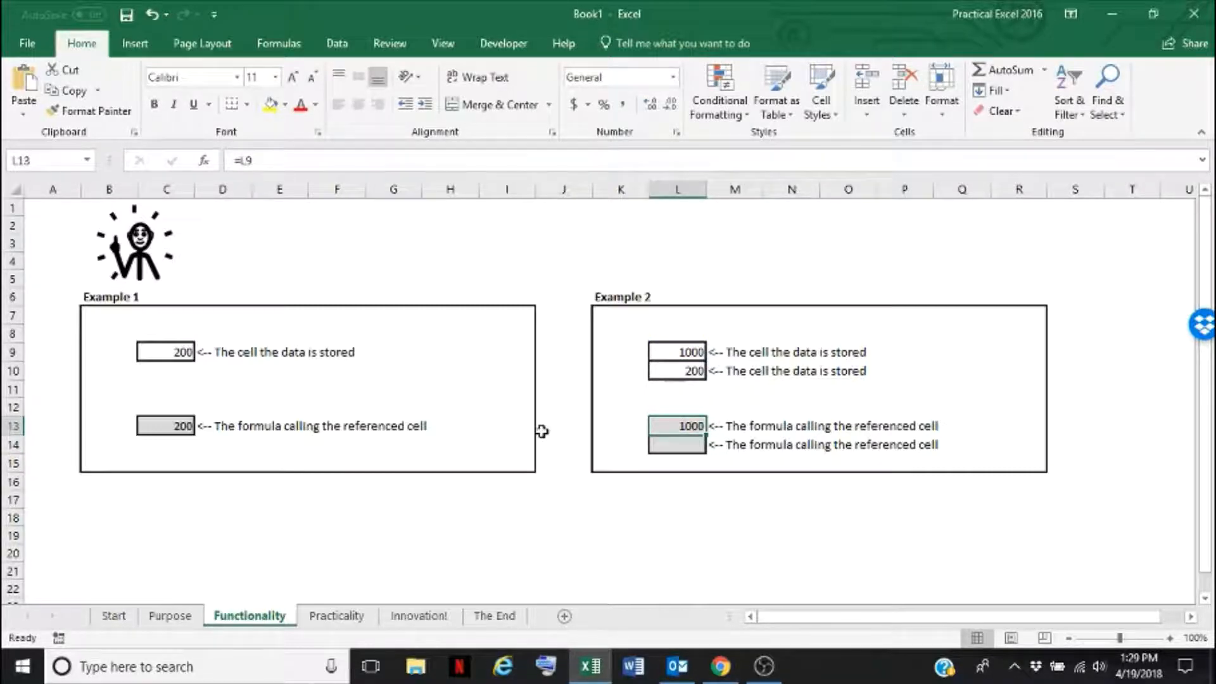
key("ctrl+c")
left_click(676, 444)
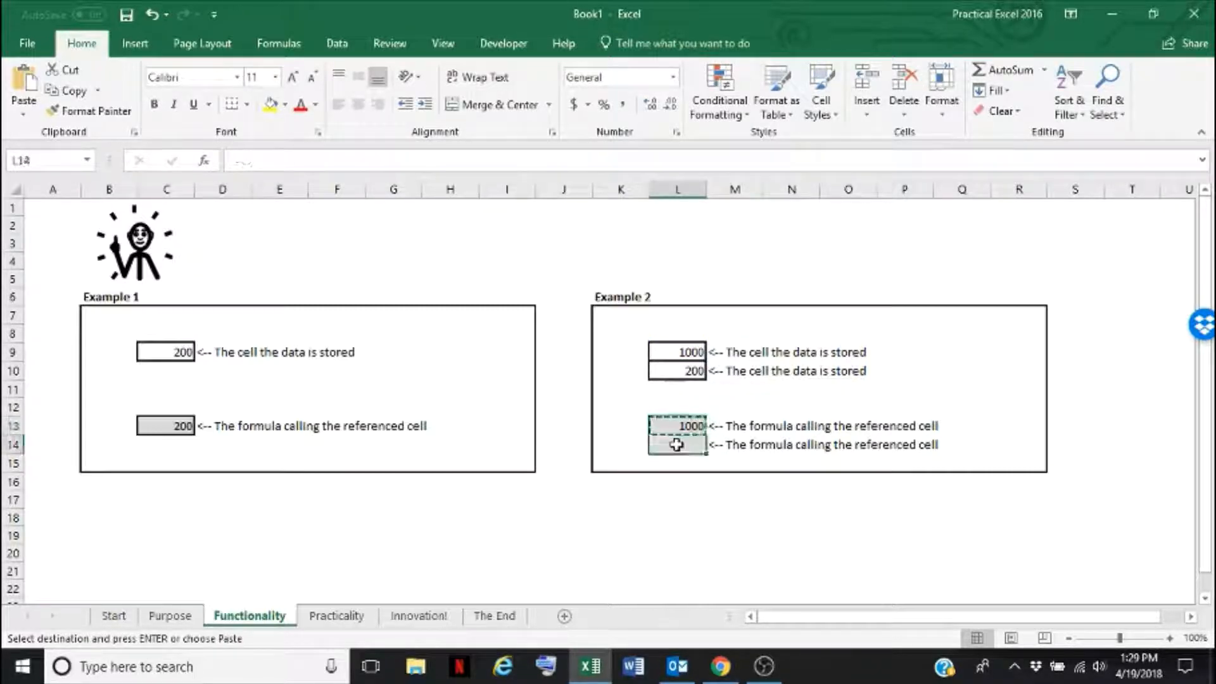
key("ctrl+v")
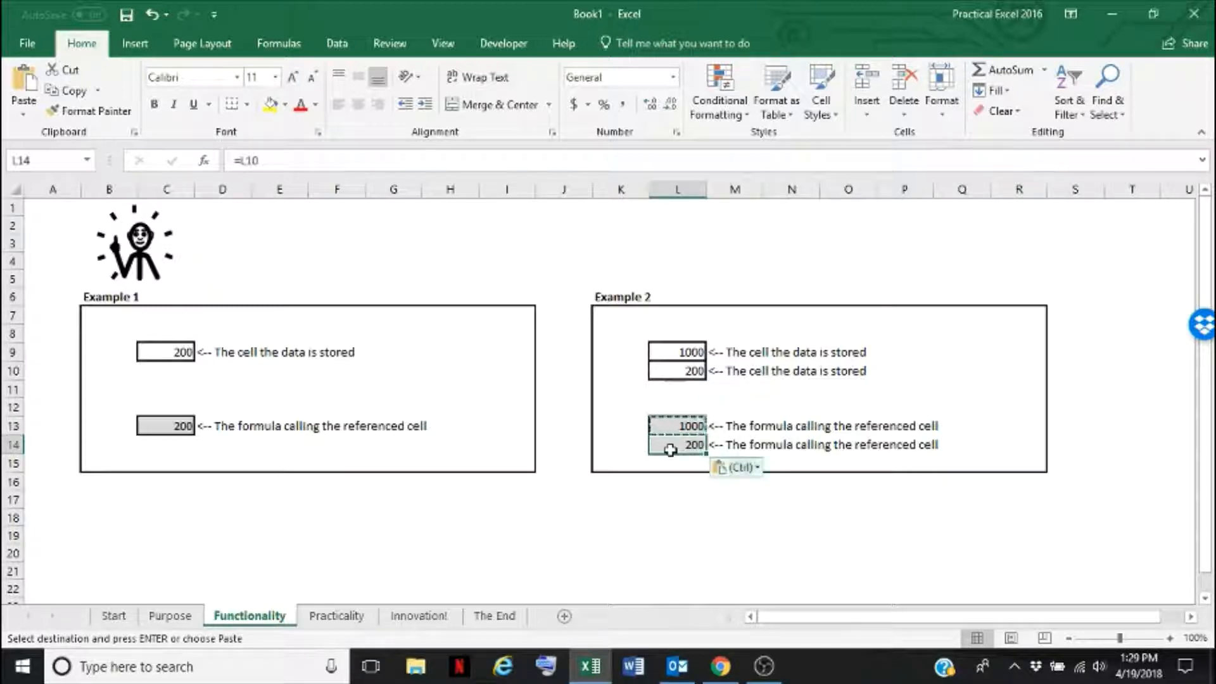
key("ctrl")
left_click(629, 453)
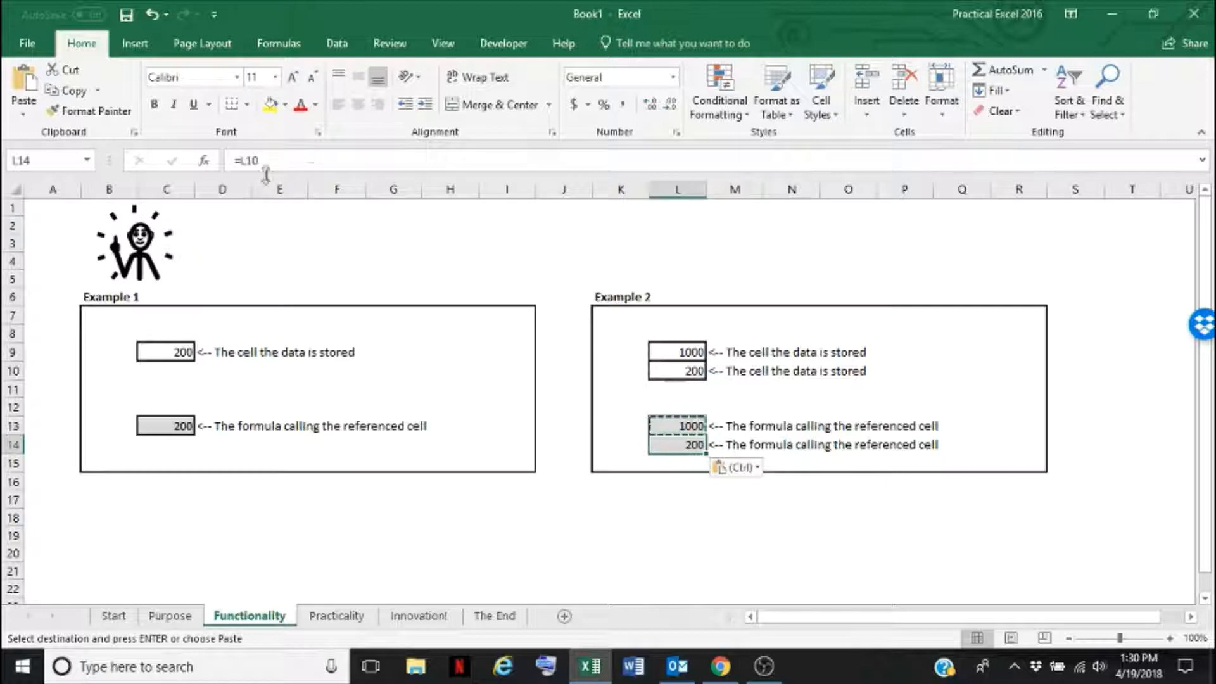
- Lock the row reference of the formula in L13 so it reads =L$9
left_click(703, 423)
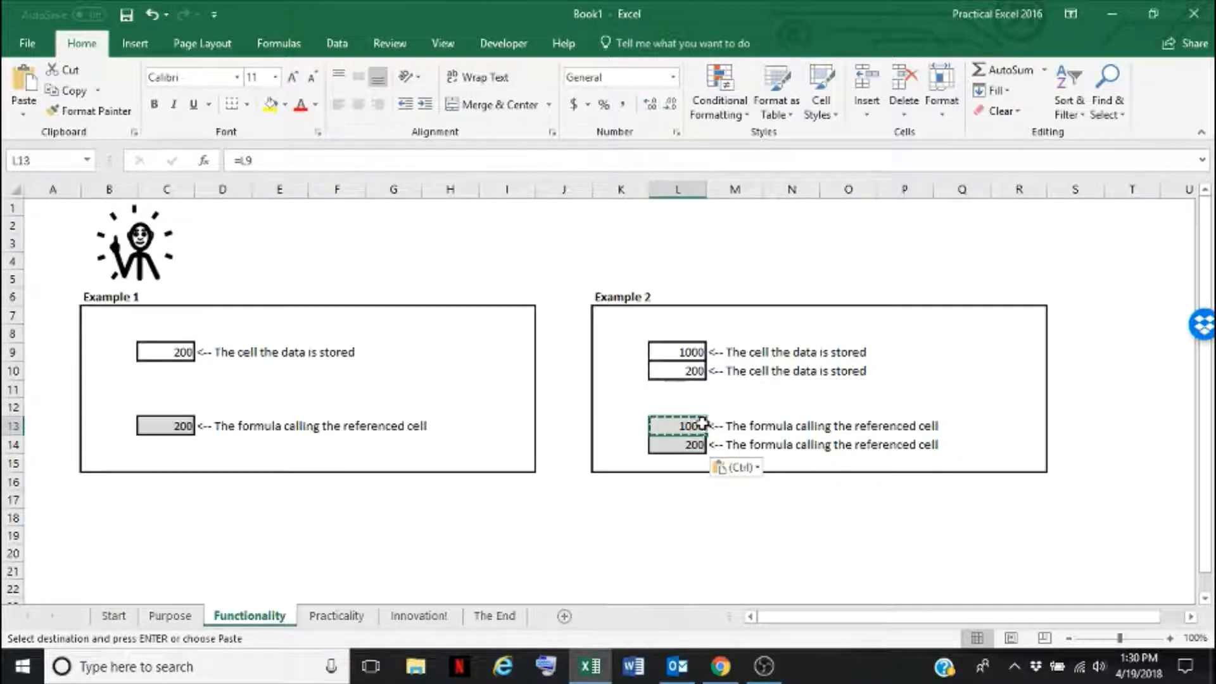
left_click(245, 161)
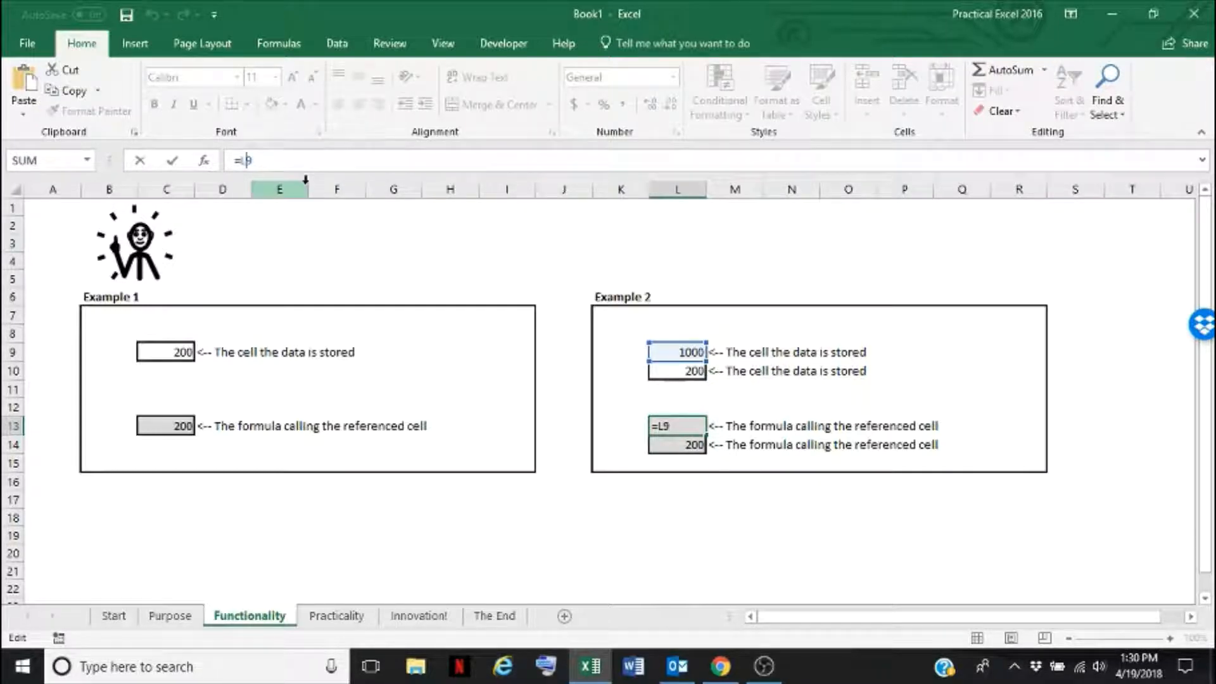
type("$")
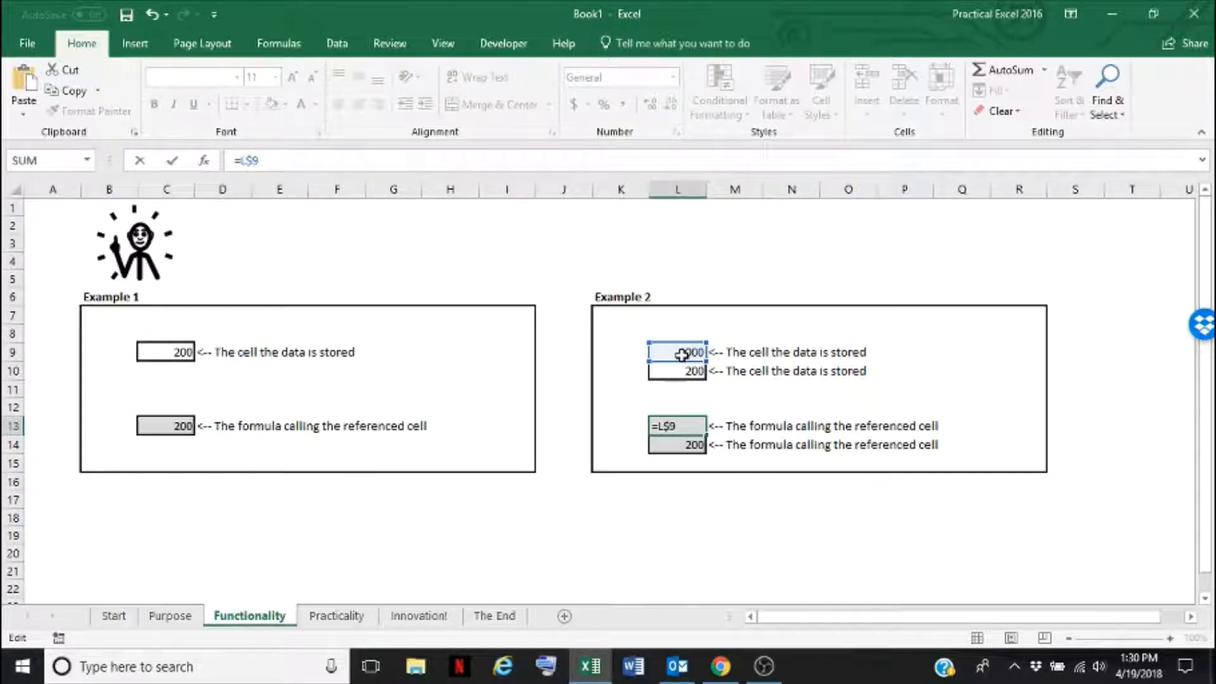
key("Return")
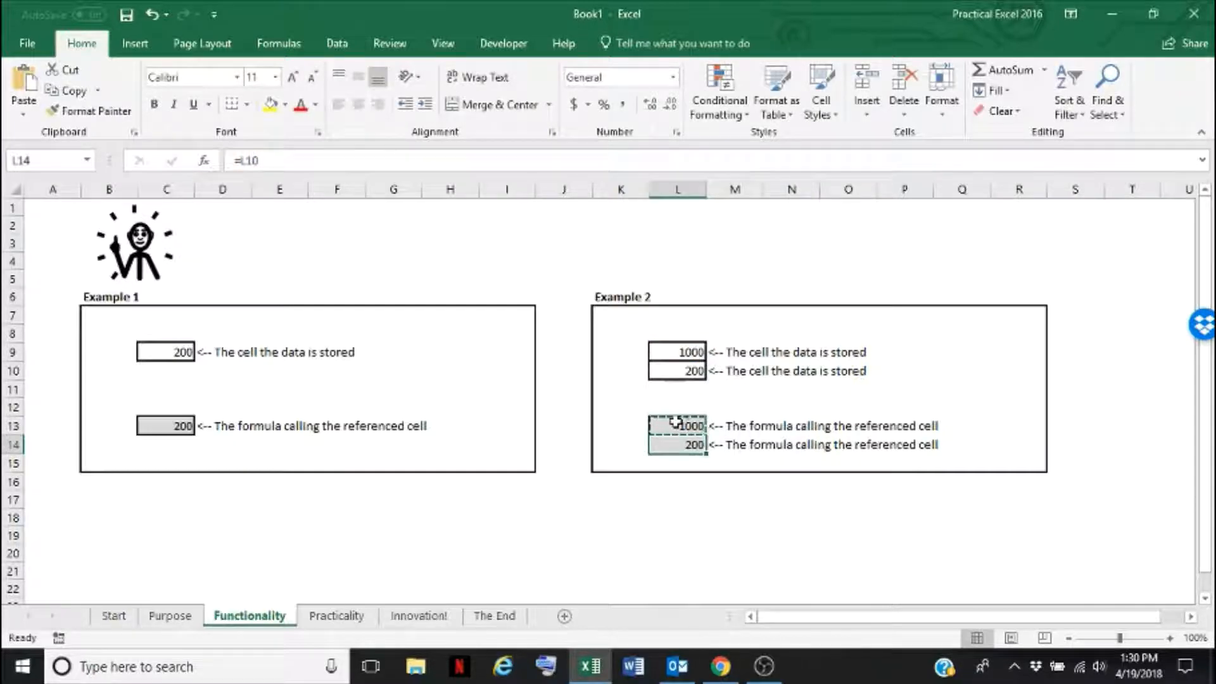
- Copy the row-locked formula from L13 into L14 and compare the formulas of both cells
left_click(665, 426)
key("ctrl+c")
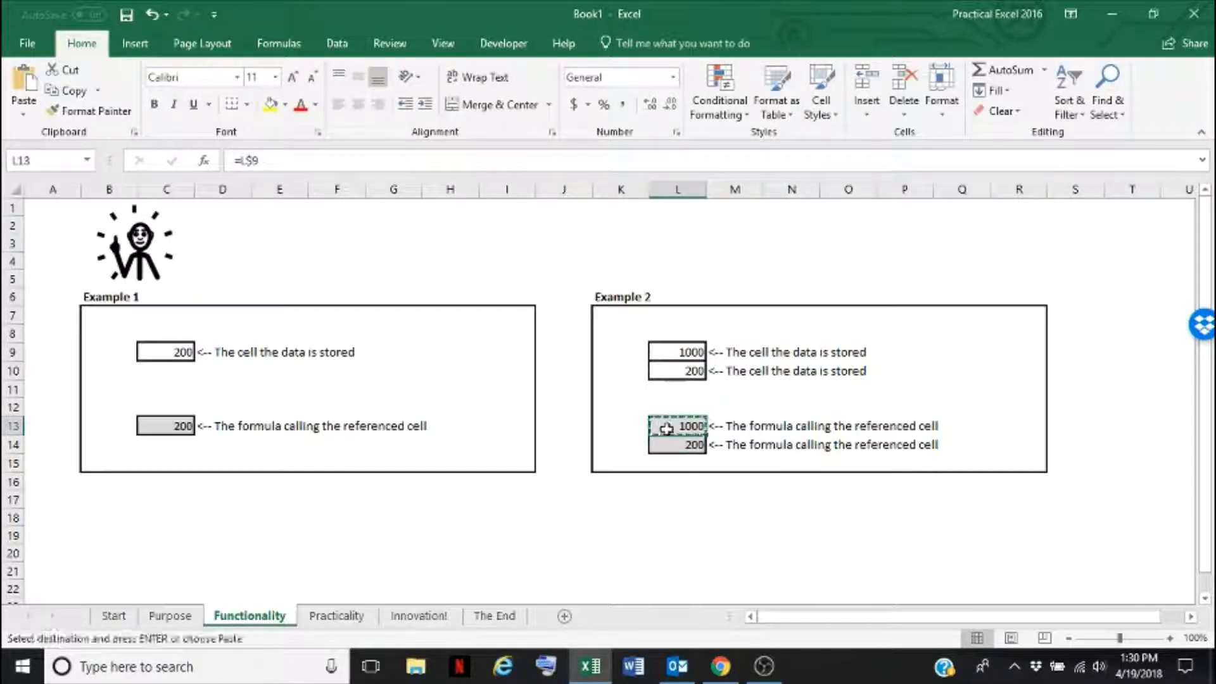
left_click(671, 444)
key("ctrl+v")
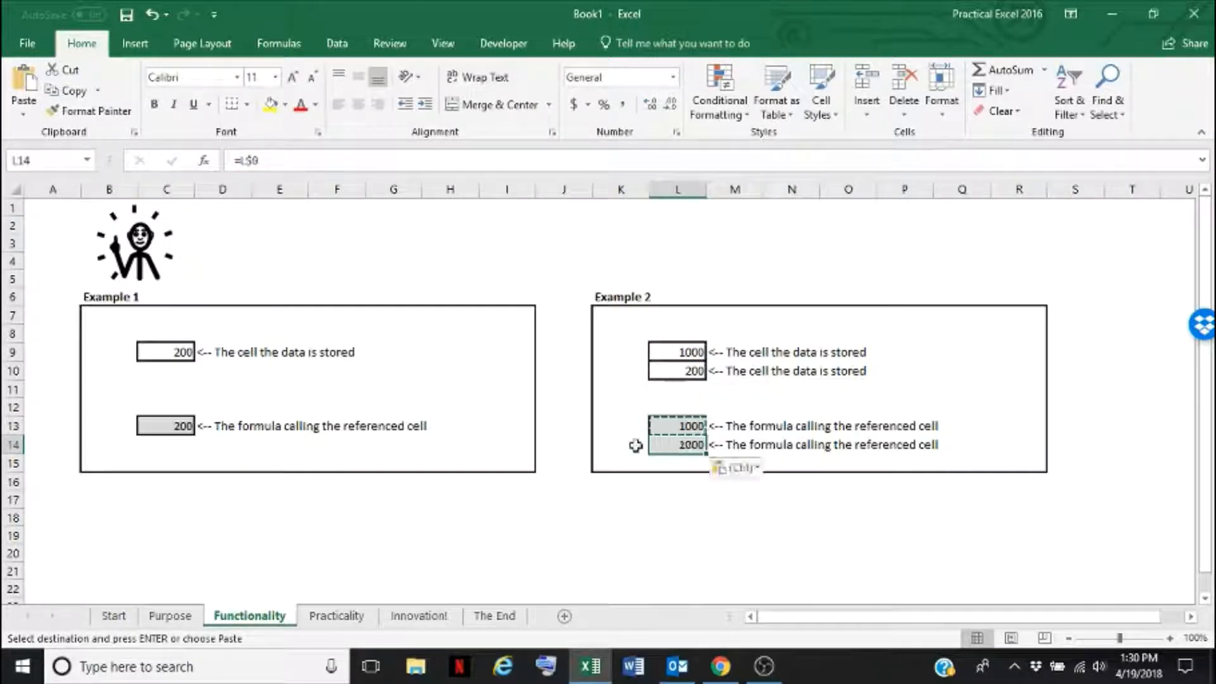
left_click(602, 461)
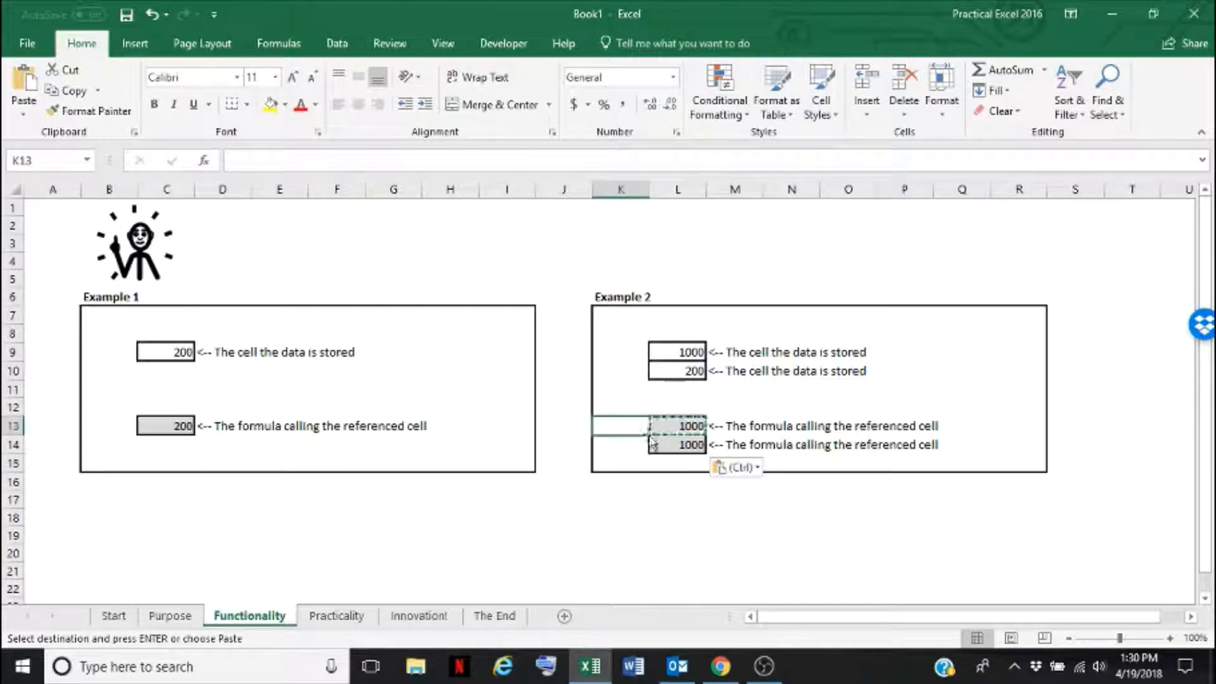
left_click(665, 425)
left_click(665, 443)
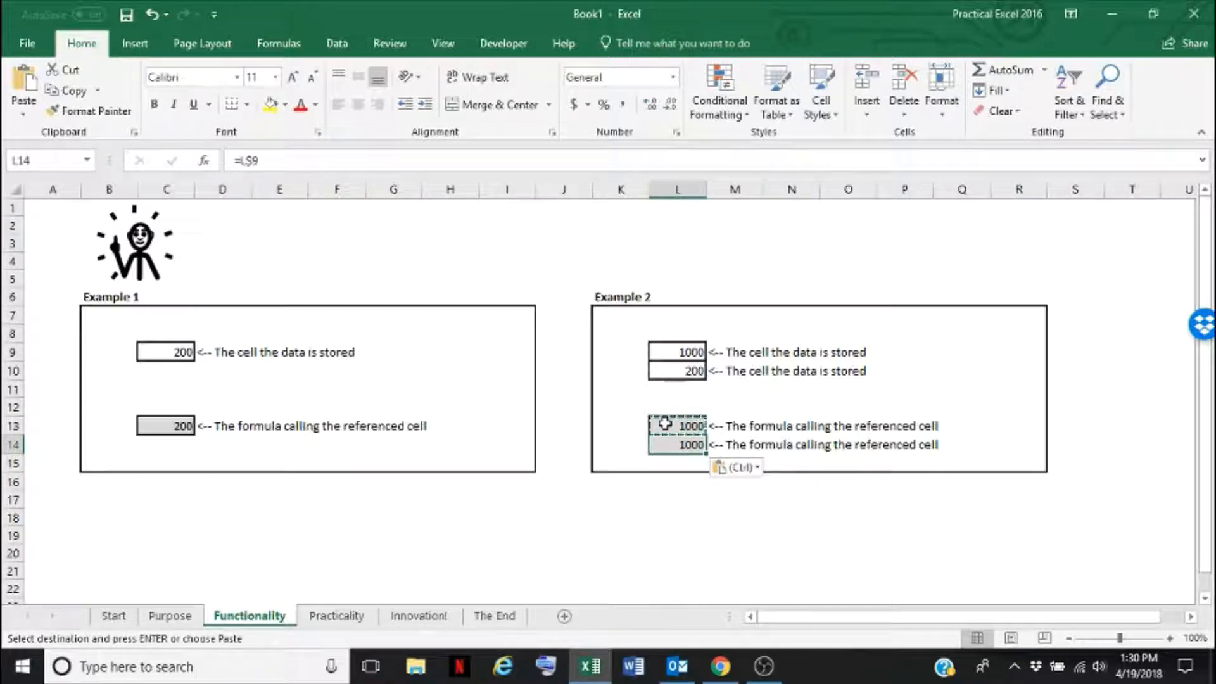
- Add a column lock to the row-locked formula in L13, and clear the cell's contents
left_click(665, 425)
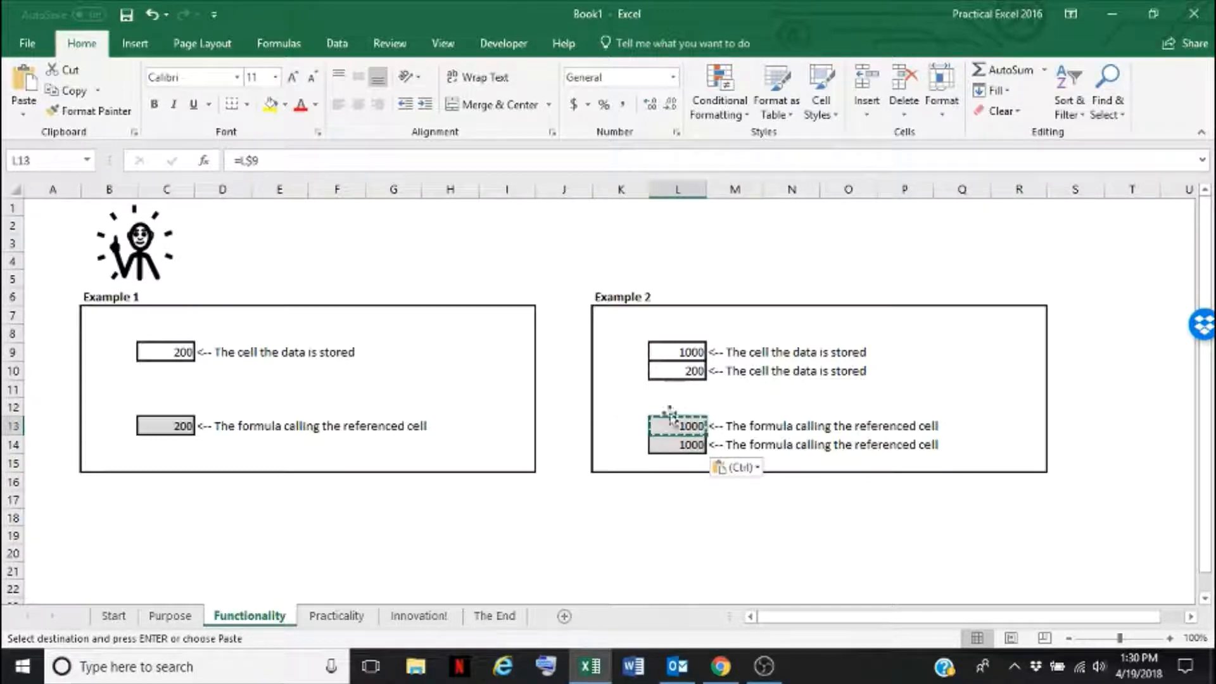
left_click(247, 160)
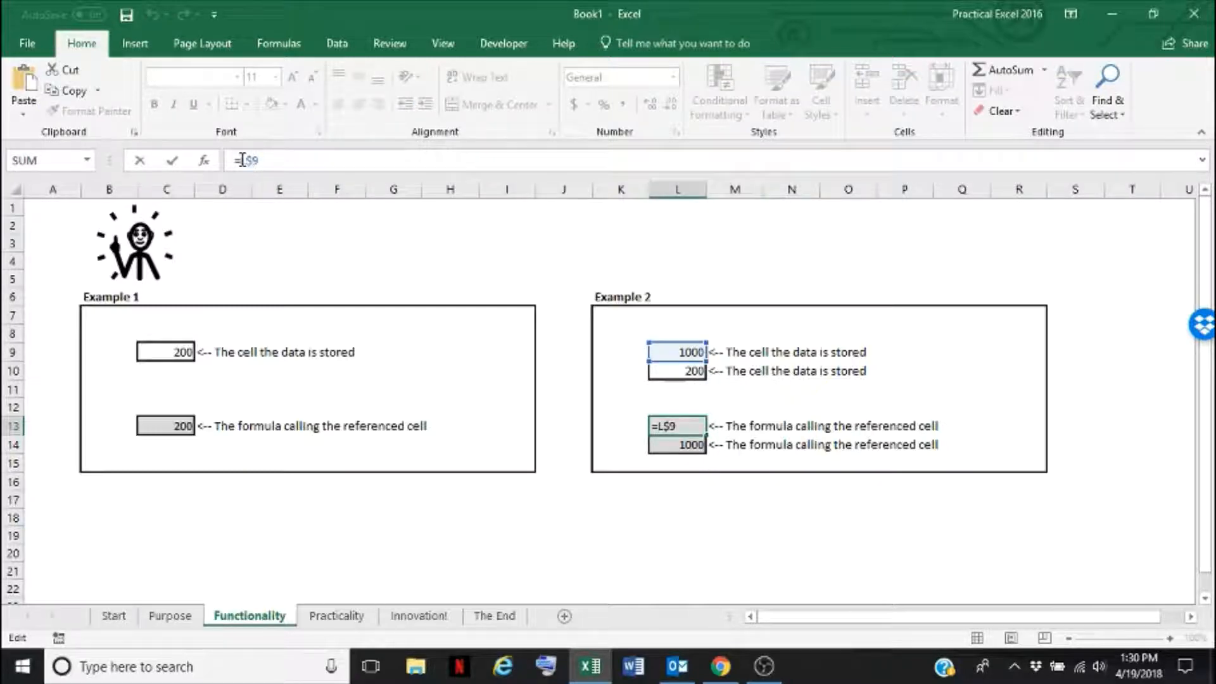
type("$")
left_click_drag(270, 160, 223, 160)
key("BackSpace")
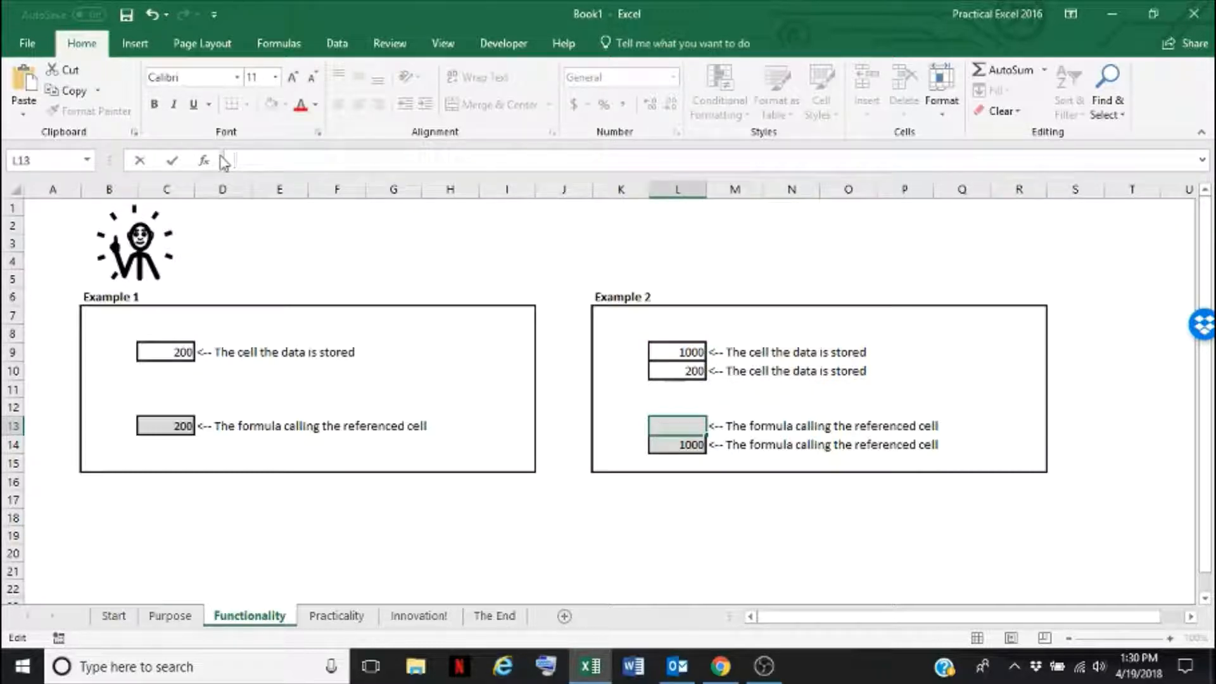
key("Return")
key("Up")
key("ctrl+c")
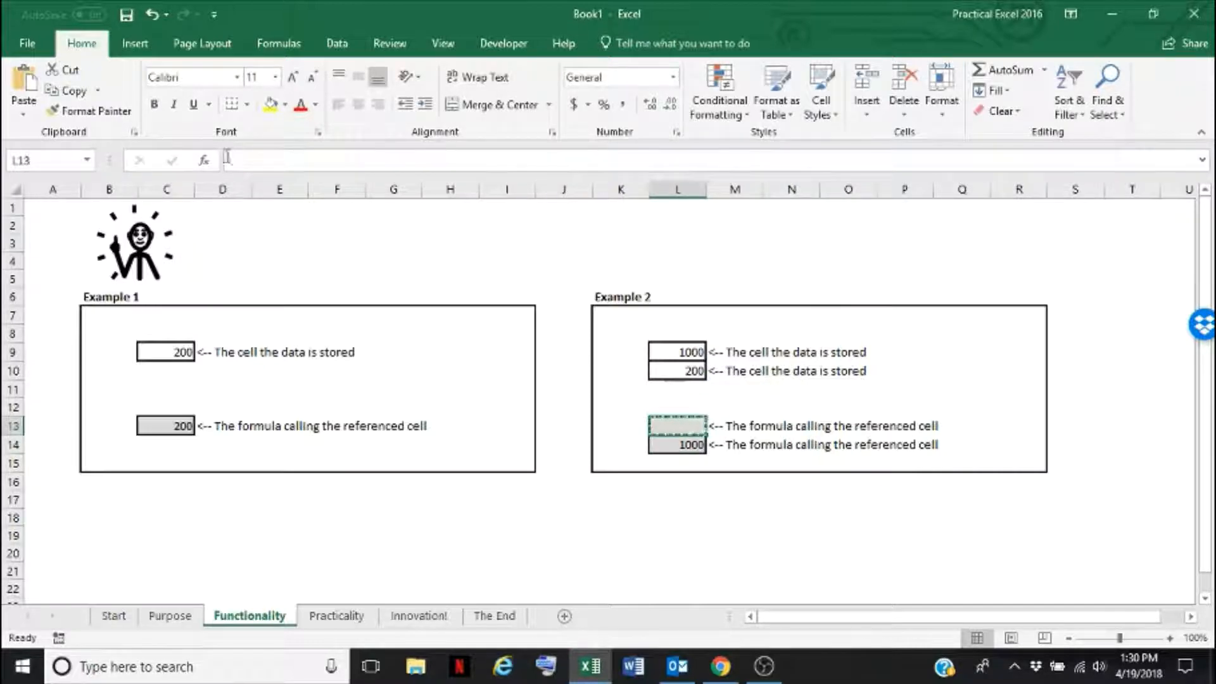
- Re-enter the reference =L9 in cell L13 and cycle it through the absolute, row-locked, column-locked and relative forms
type("=")
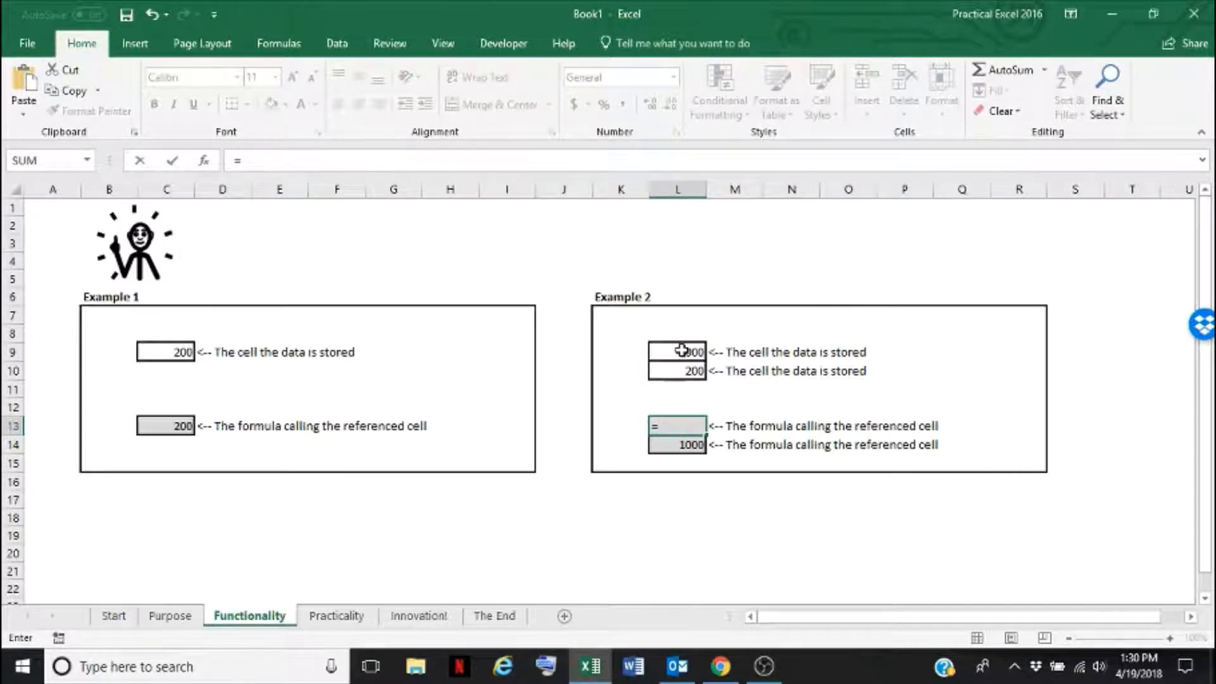
left_click(682, 350)
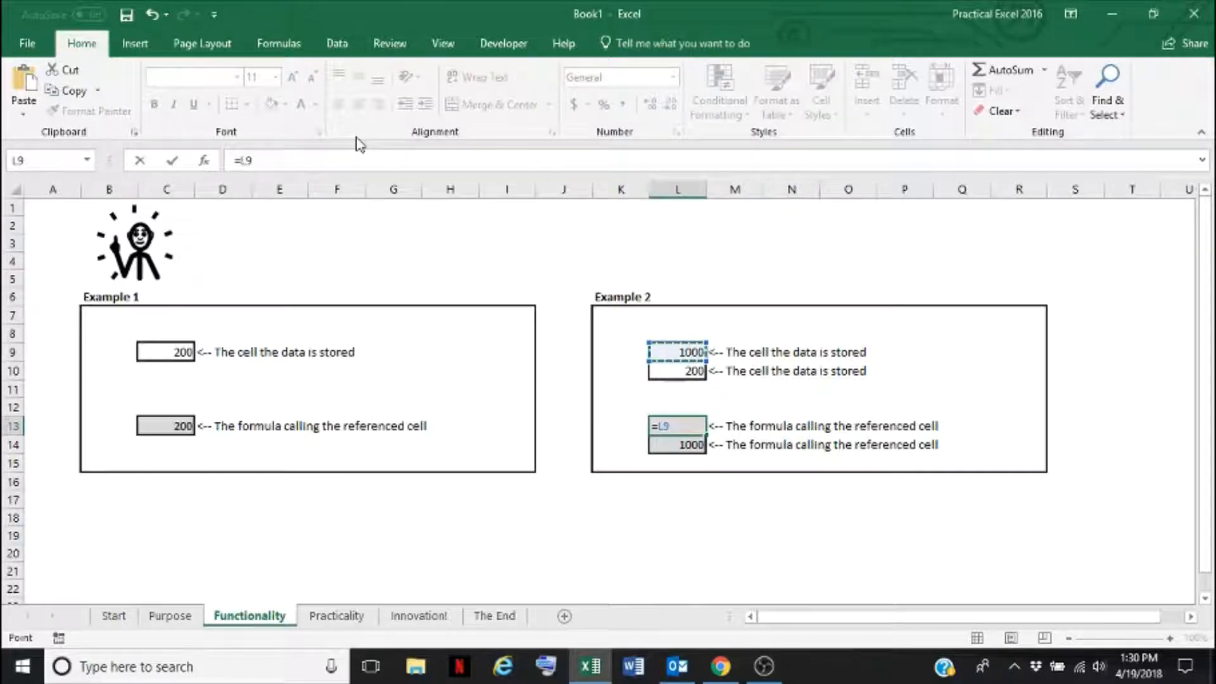
key("F4")
key("F4")
key("F4")
key("F4")
key("F4")
key("F4")
key("F4")
key("F4")
key("F4")
key("Return")
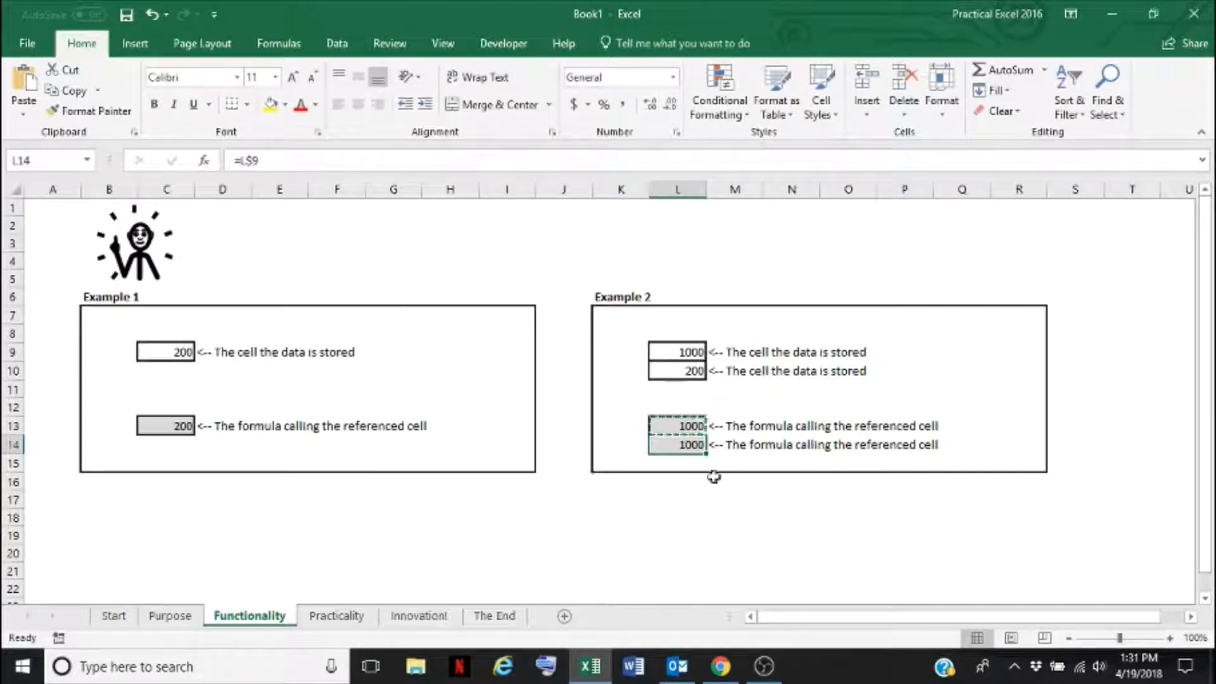
left_click(640, 500)
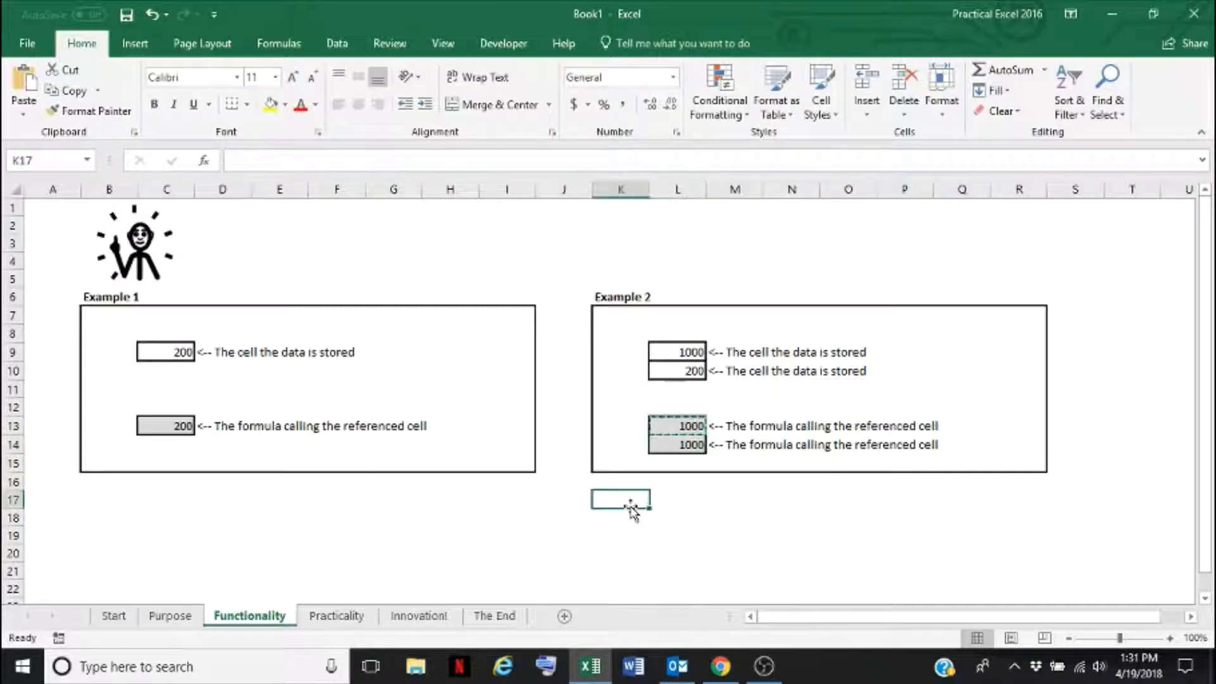
- On the Practicality sheet, total the Work and Yard Sale income in B9 with the formula =B7+B8
left_click(333, 623)
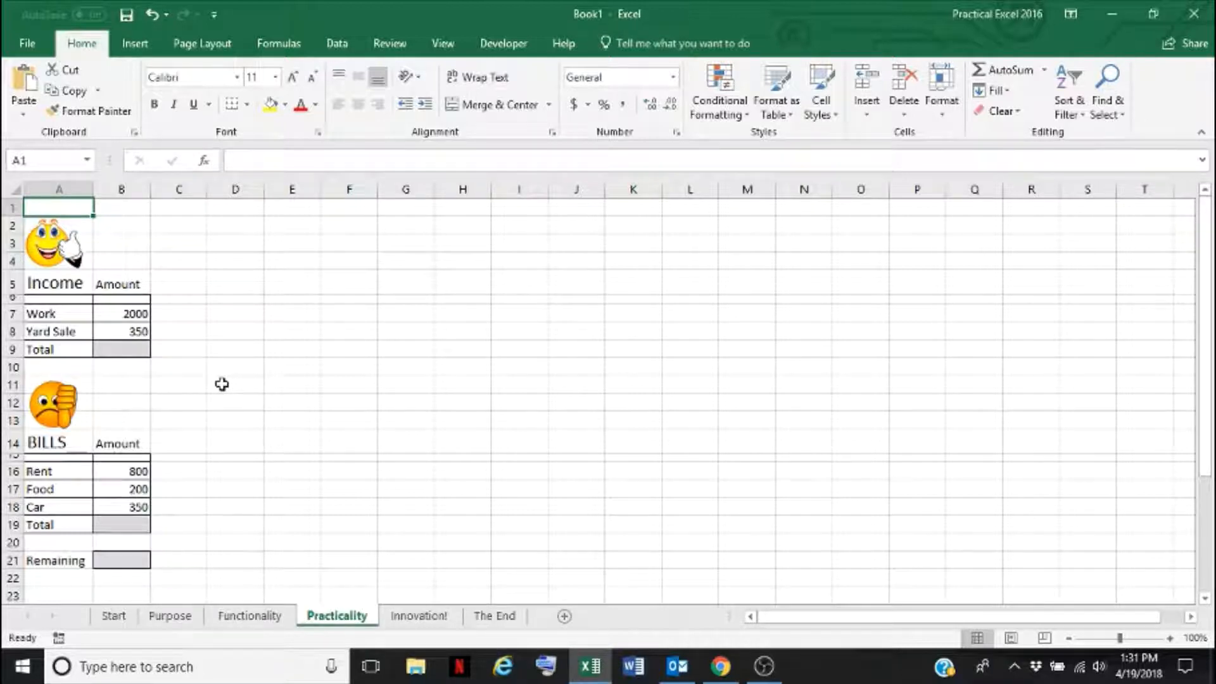
left_click(120, 347)
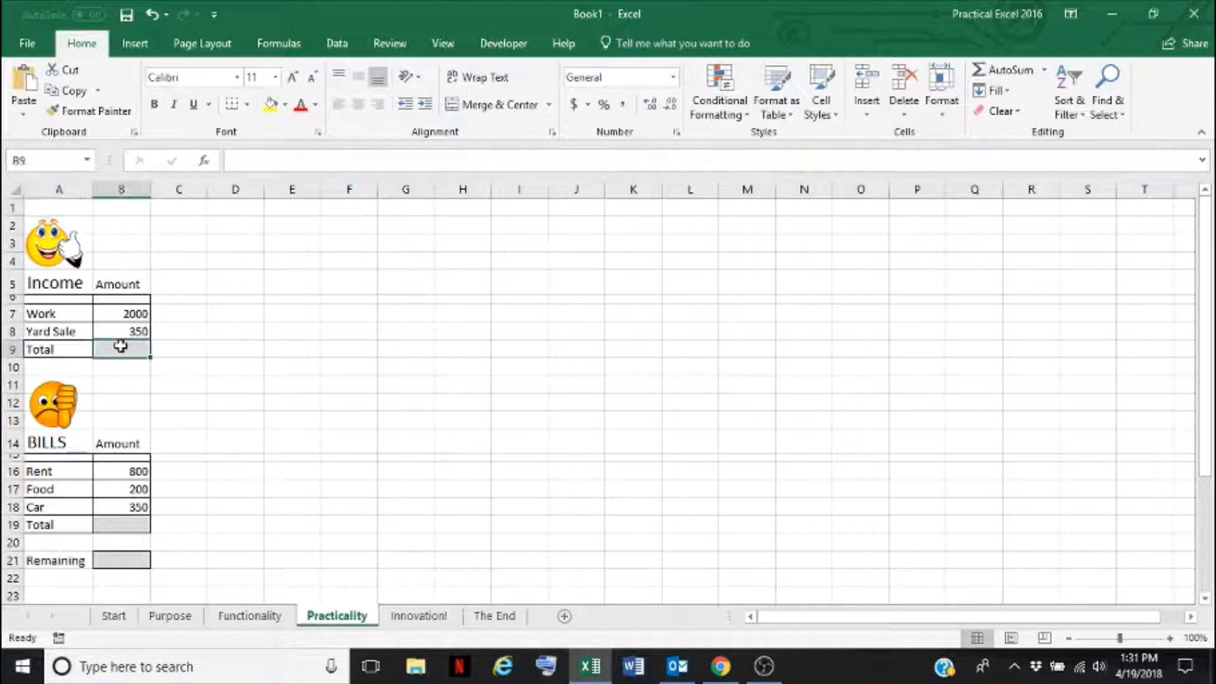
type("=")
left_click(113, 313)
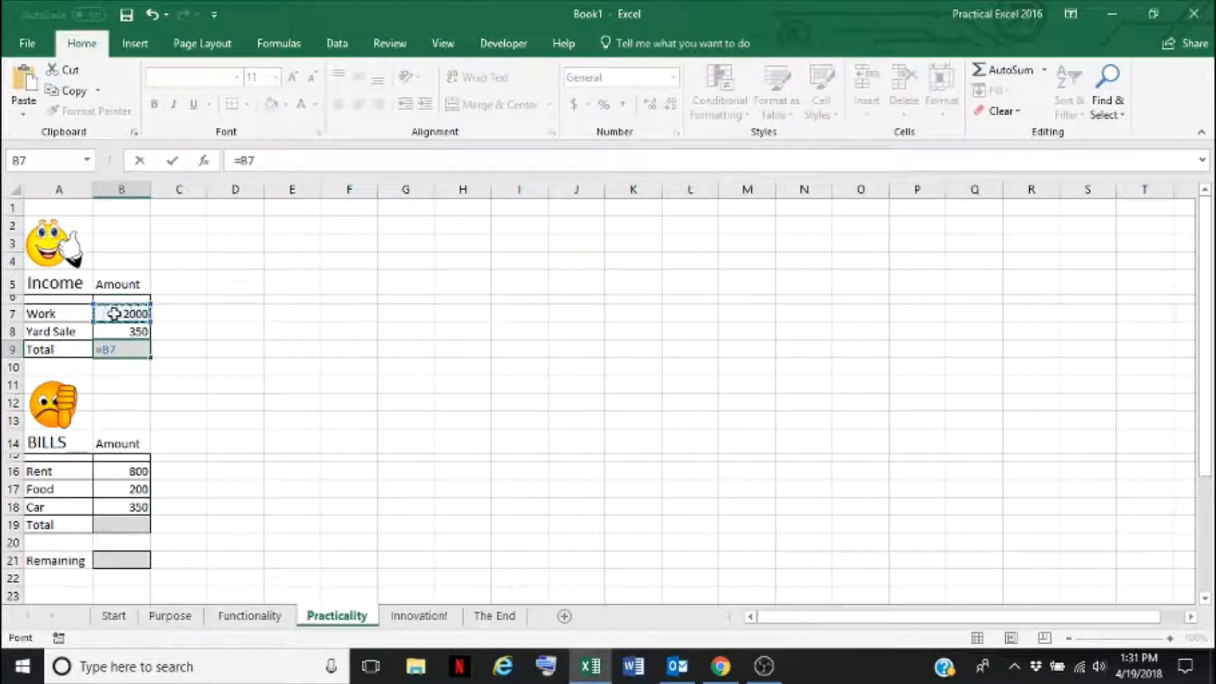
type("+")
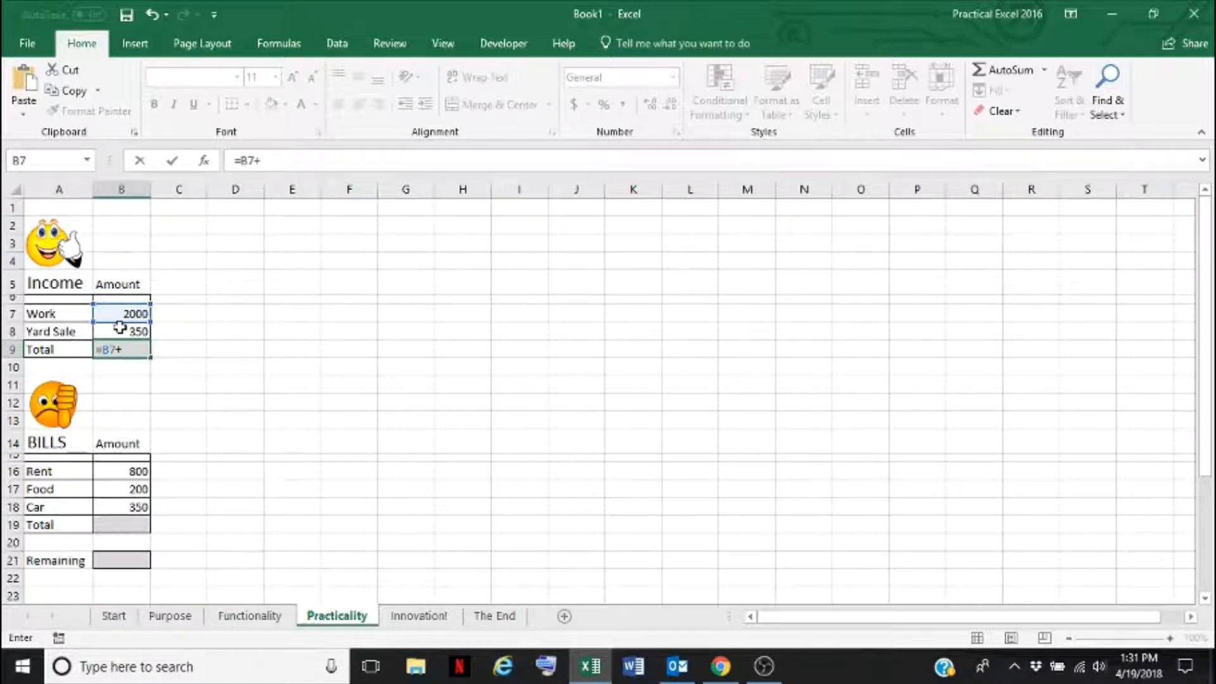
left_click(120, 328)
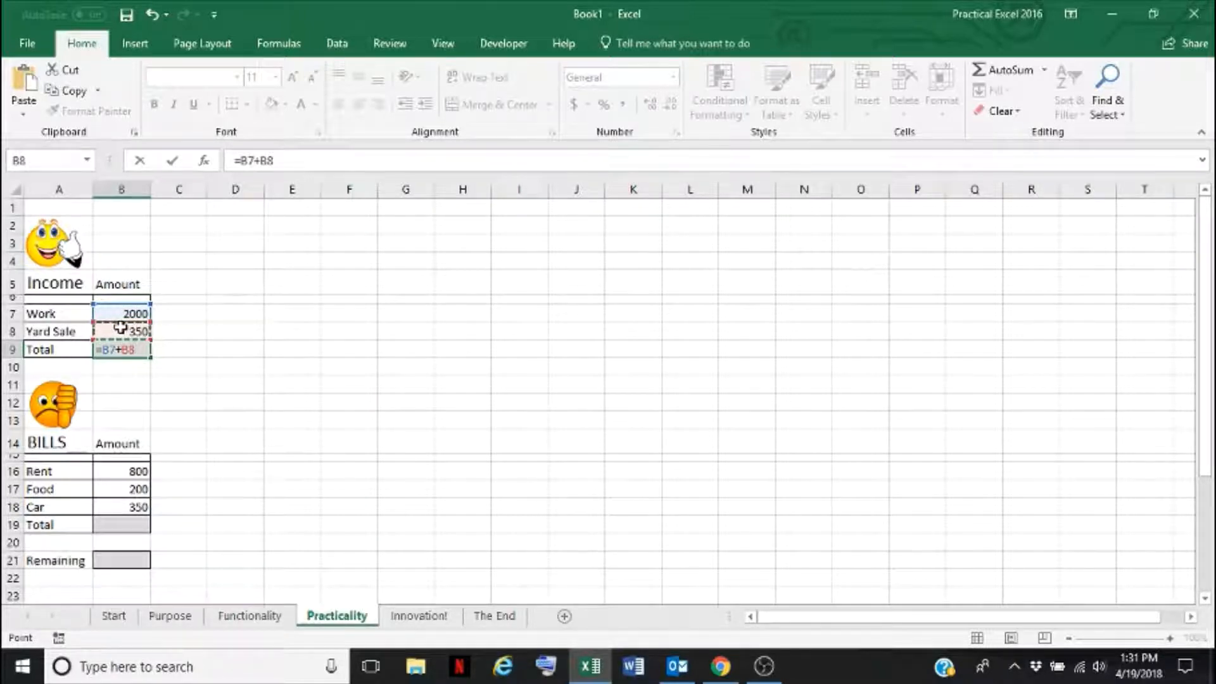
key("Return")
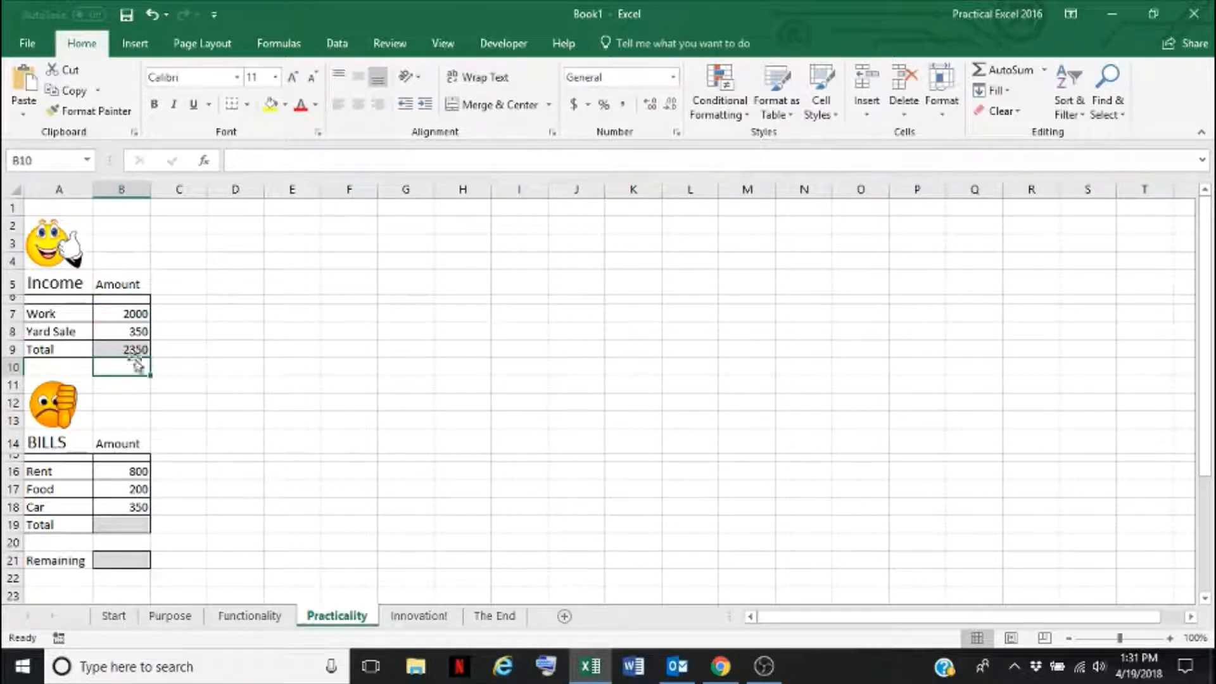
left_click(132, 350)
- Total the Rent, Food and Car bills in B19 with the formula =B16+B17+B18
left_click(119, 527)
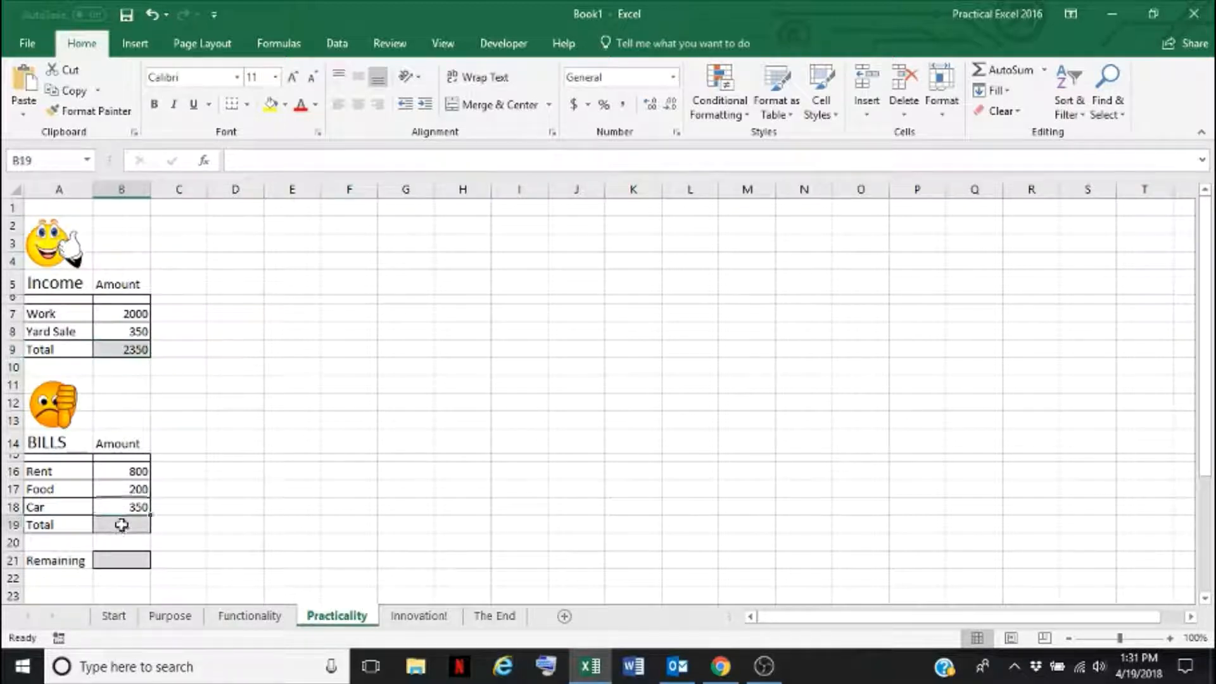
type("=")
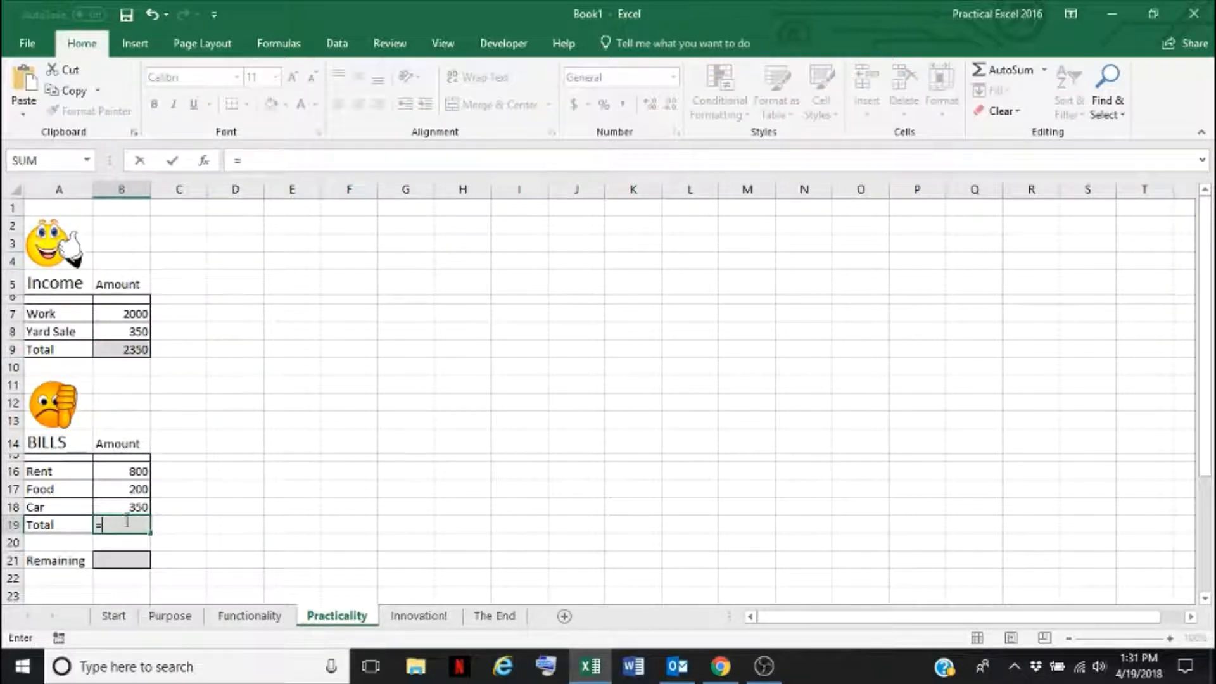
left_click(126, 471)
type("+")
left_click(121, 490)
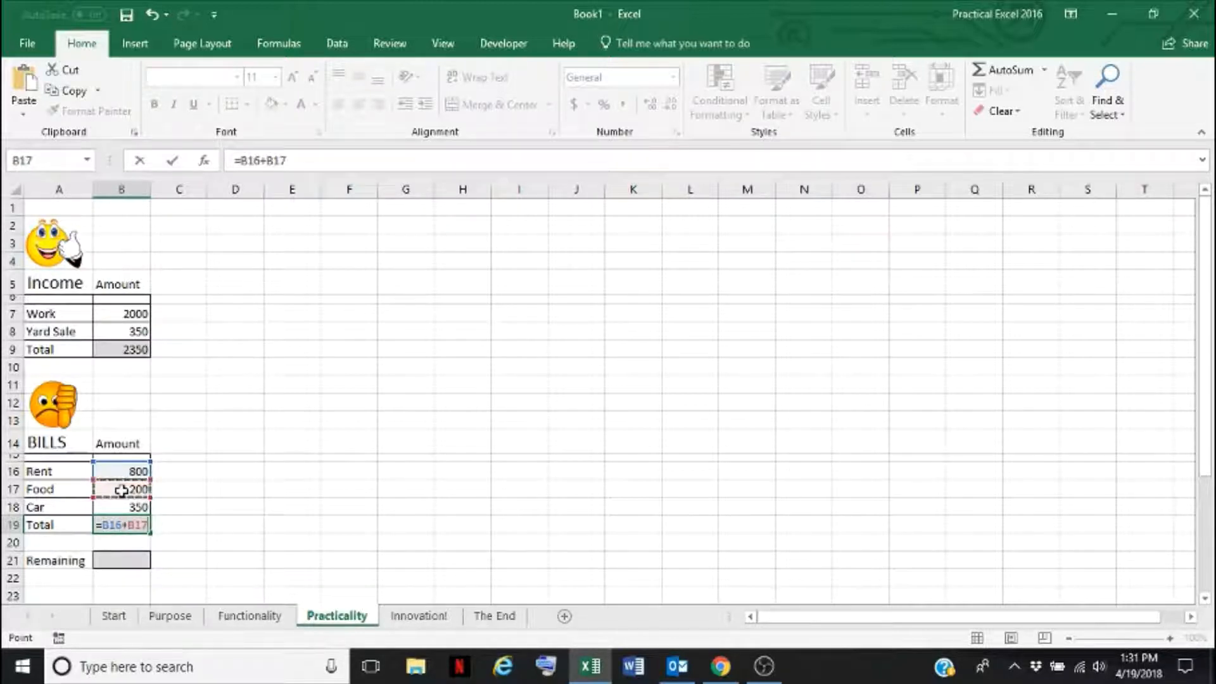
type("+")
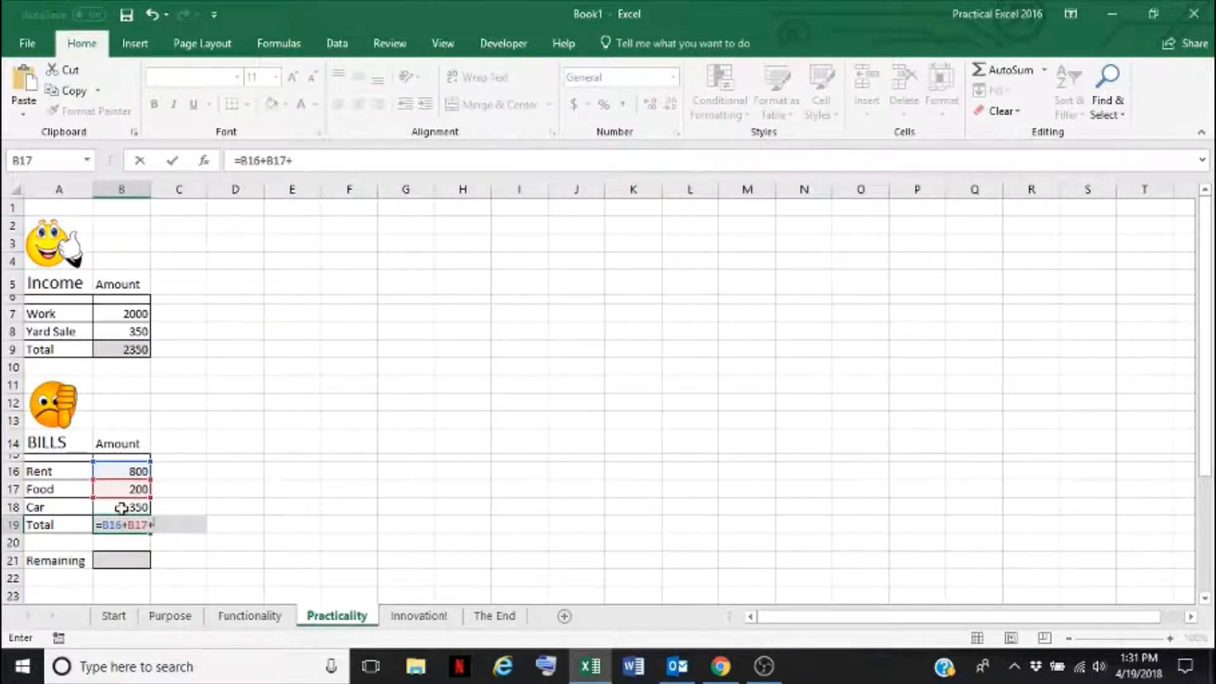
left_click(122, 507)
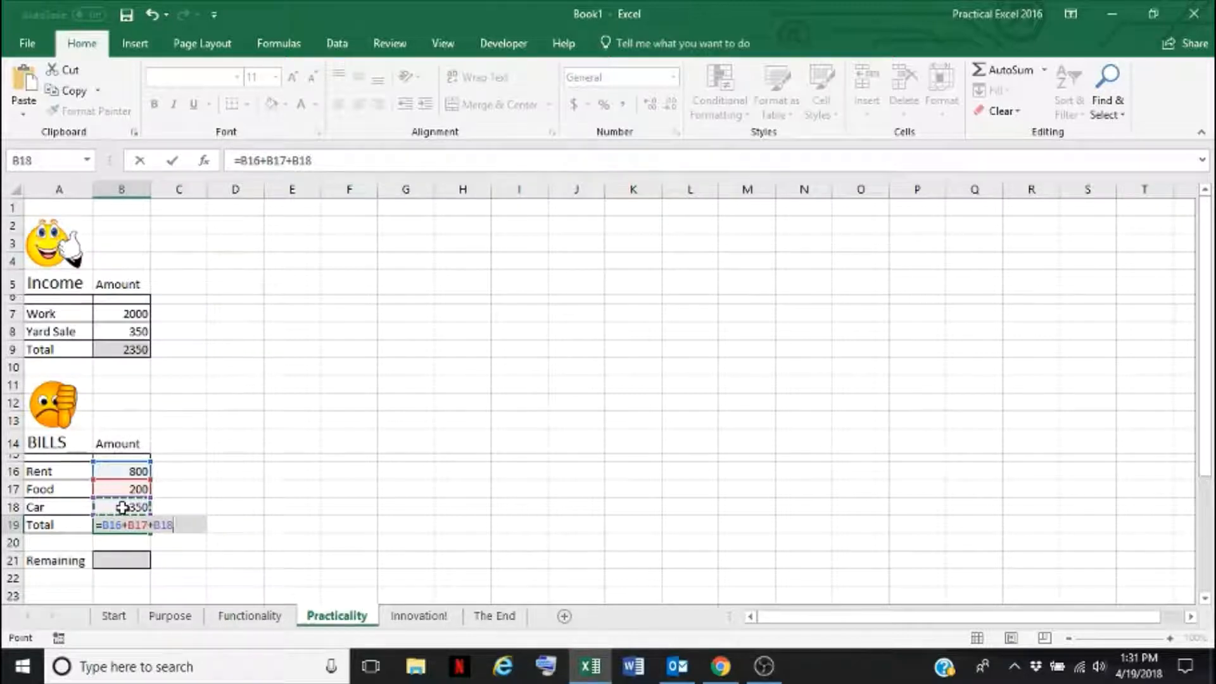
key("Return")
key("Up")
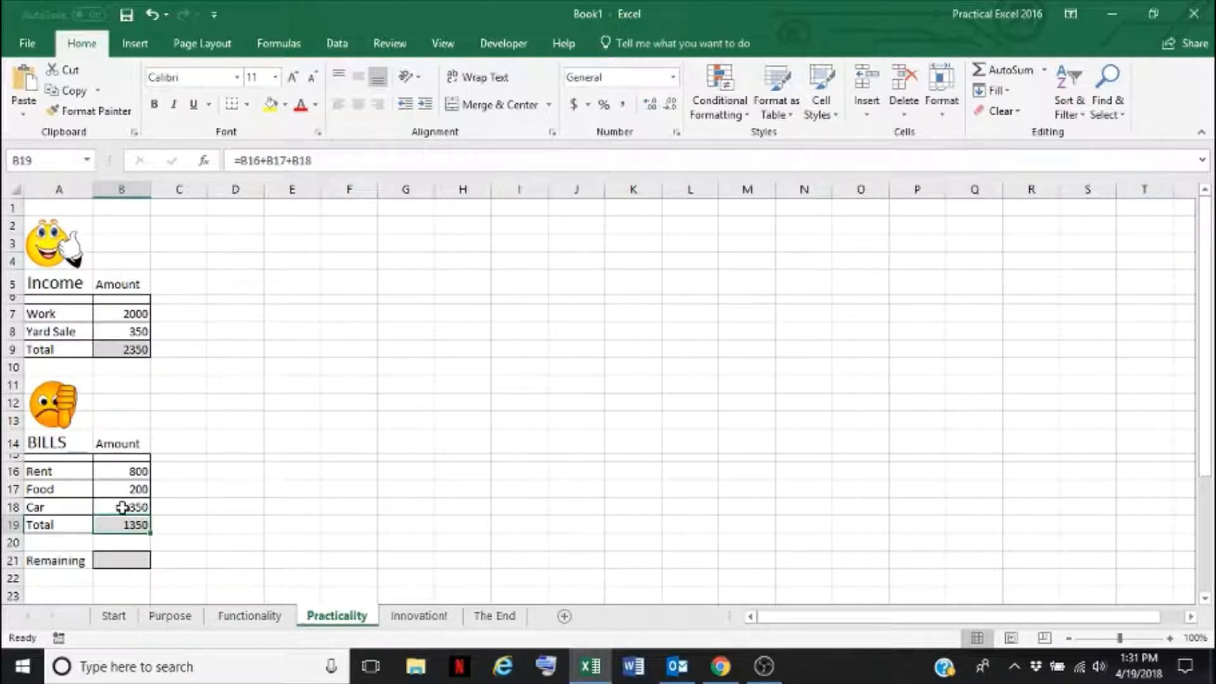
- Calculate the Remaining amount in B21 by subtracting total bills from total income with the formula =B9-B19
key("Down")
left_click(135, 559)
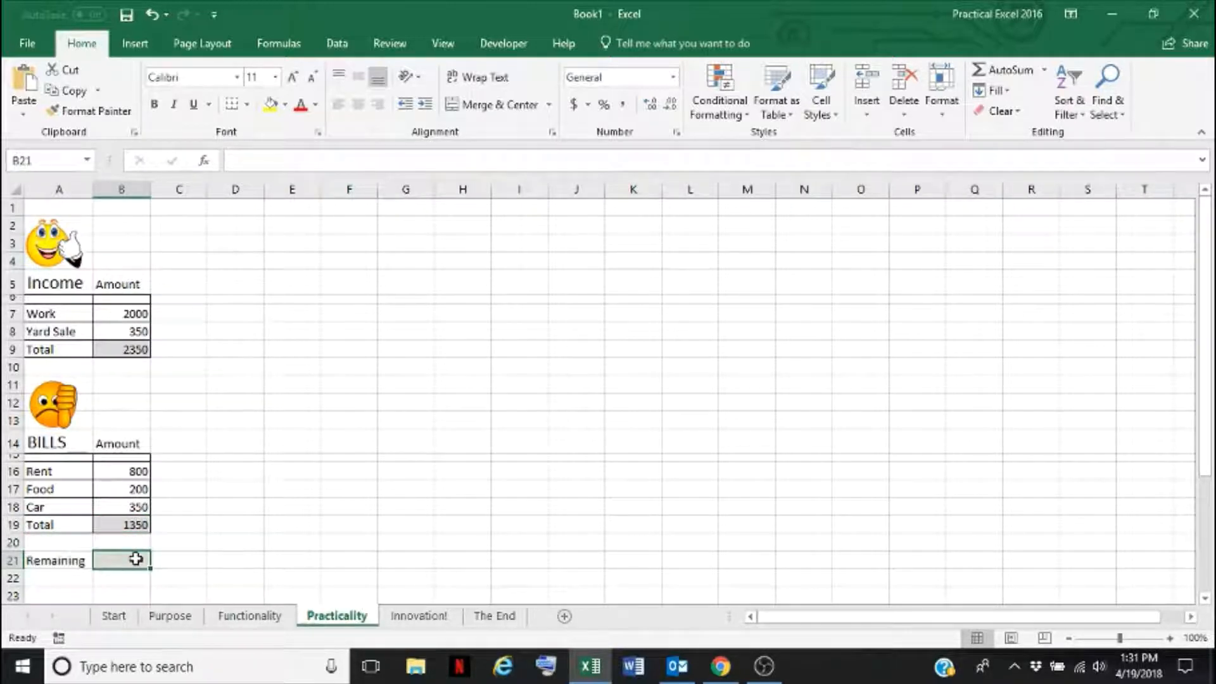
type("=")
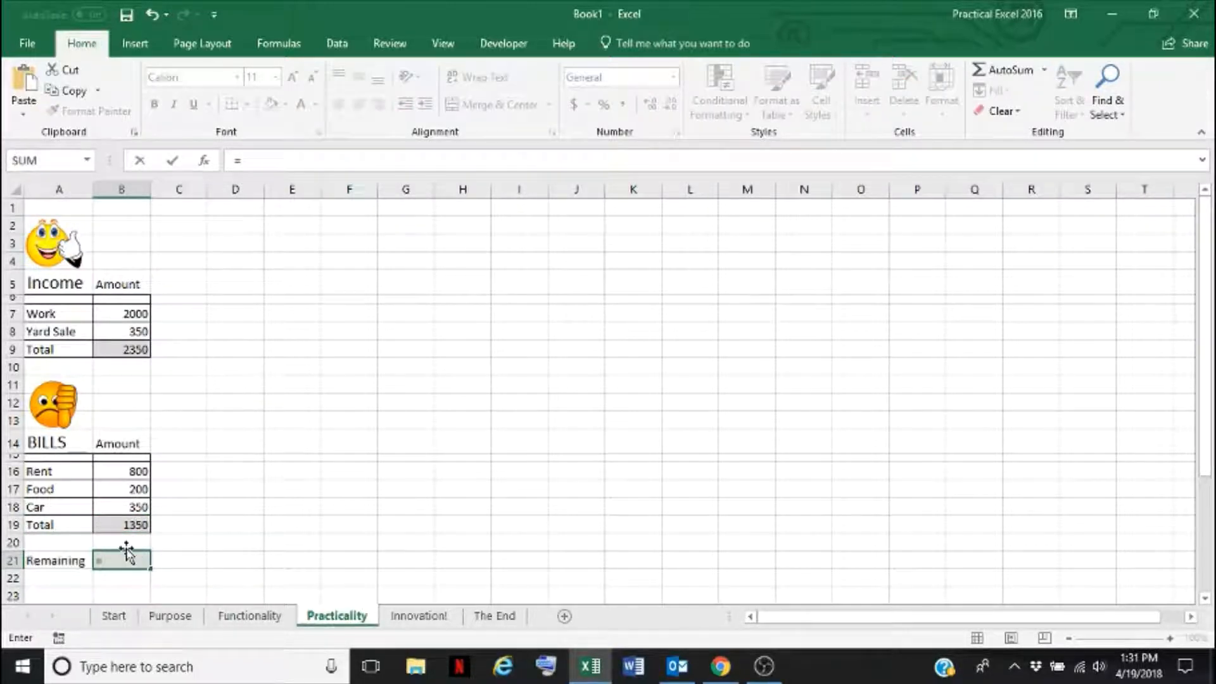
left_click(135, 349)
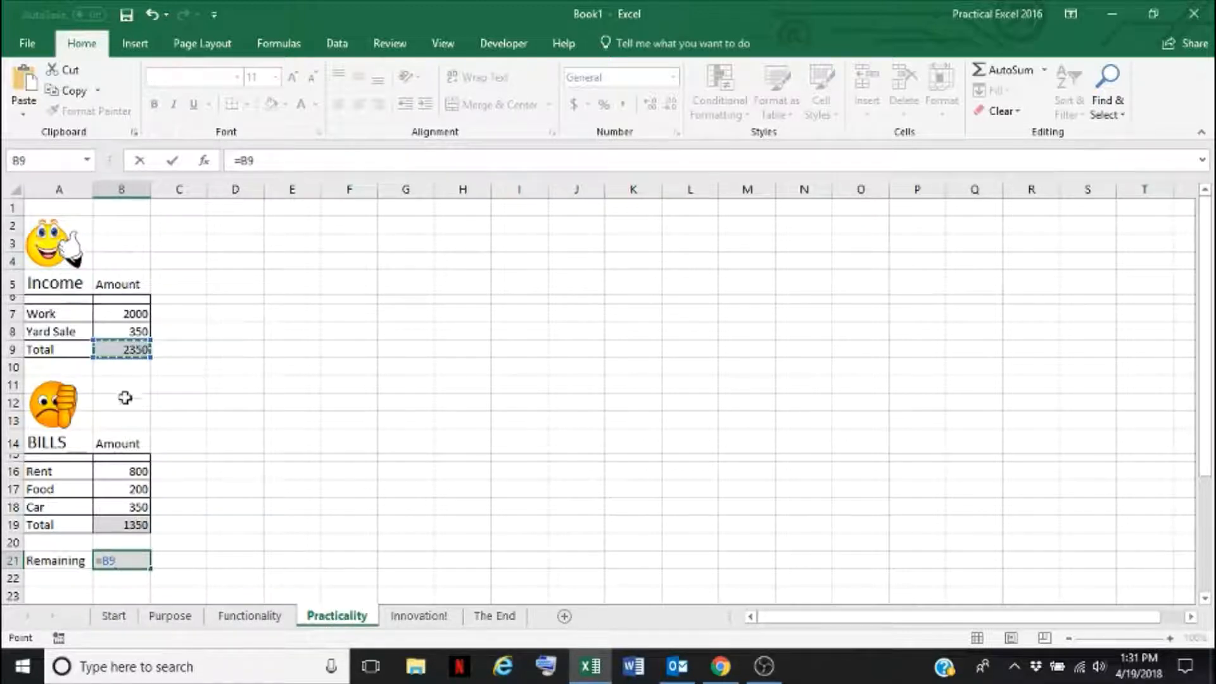
type("-")
left_click(126, 524)
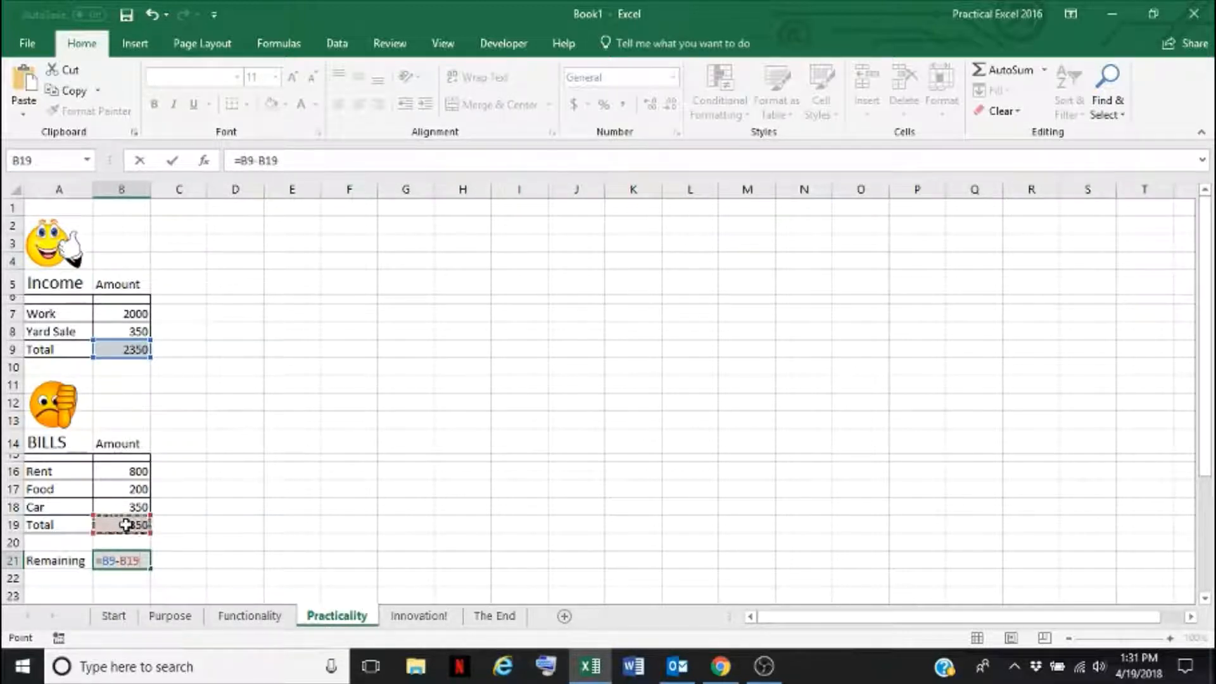
key("Return")
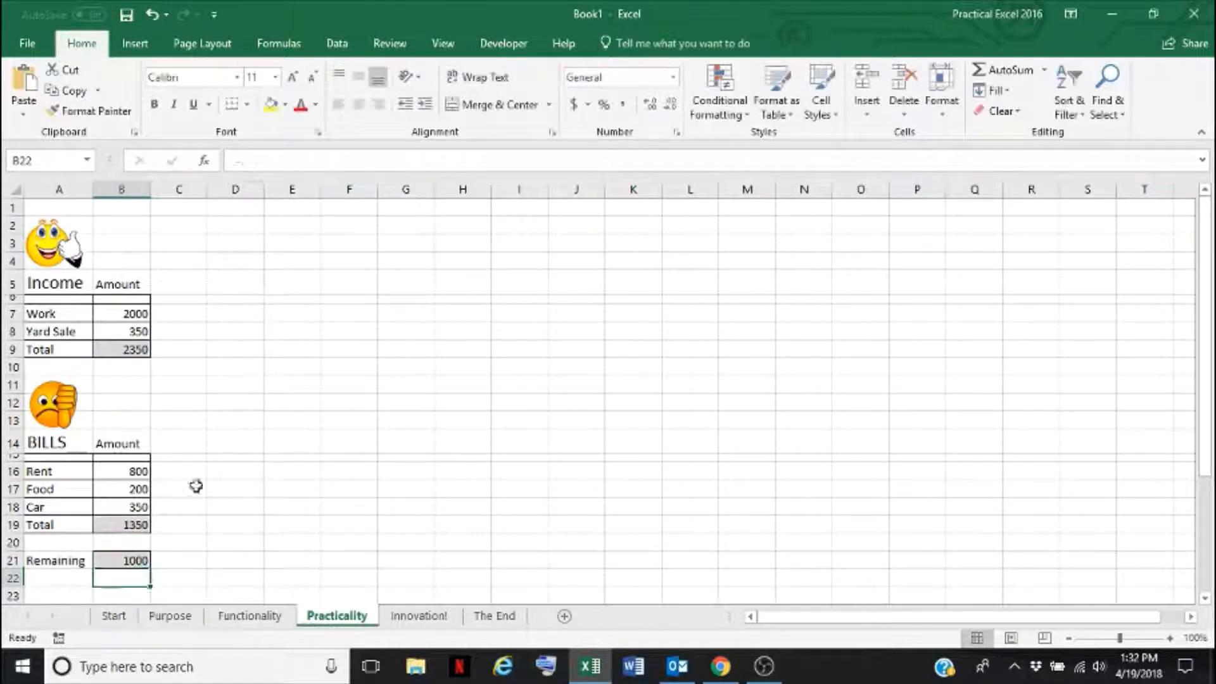
left_click(254, 449)
left_click_drag(287, 494, 284, 501)
- Set the Food bill in B17 to 300 and the Yard Sale income in B8 to 500
left_click(141, 491)
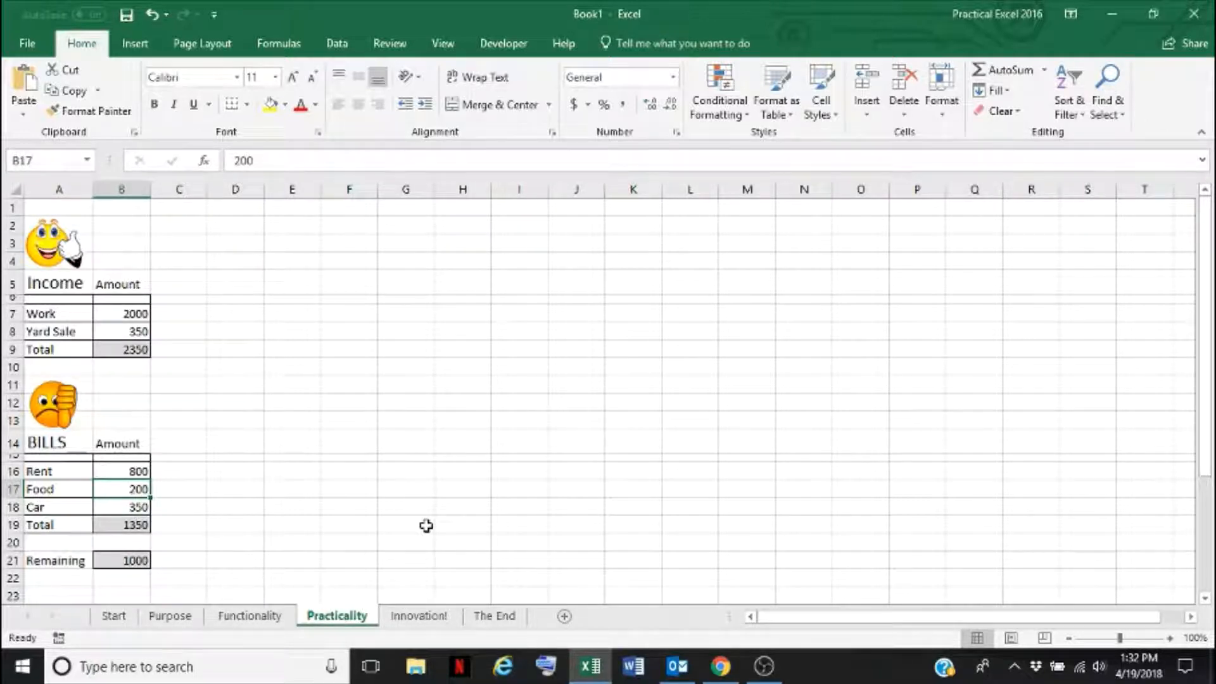
type("30")
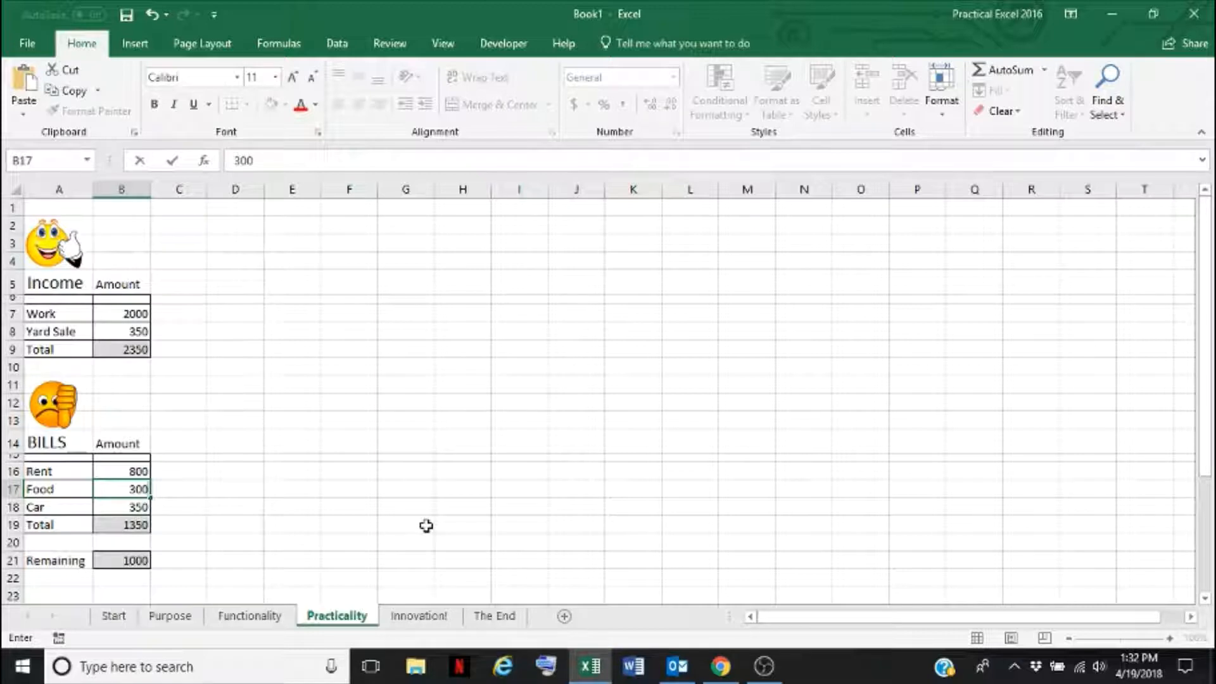
key("Return")
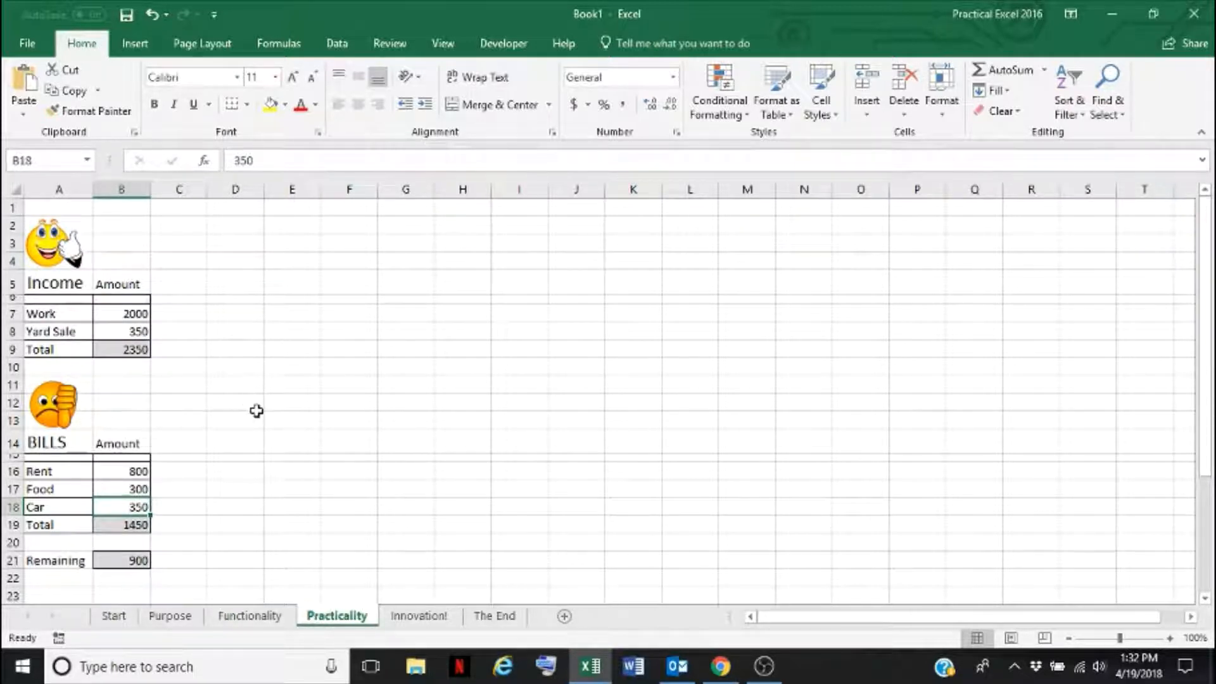
left_click(138, 331)
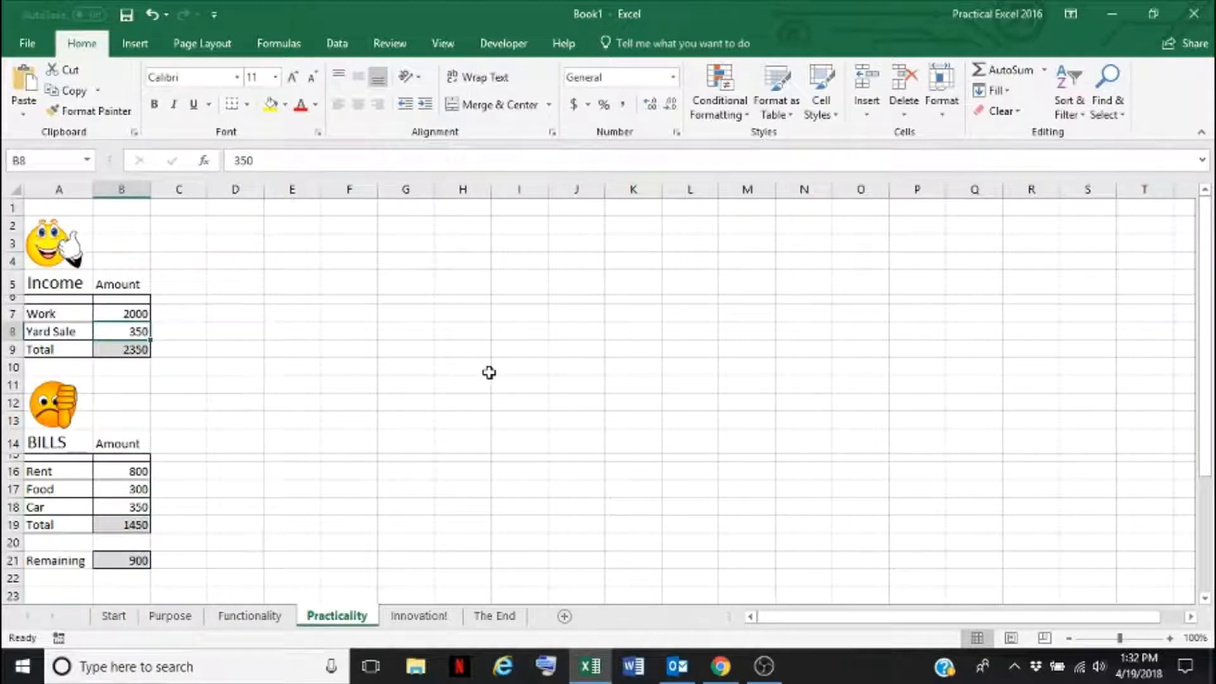
type("500")
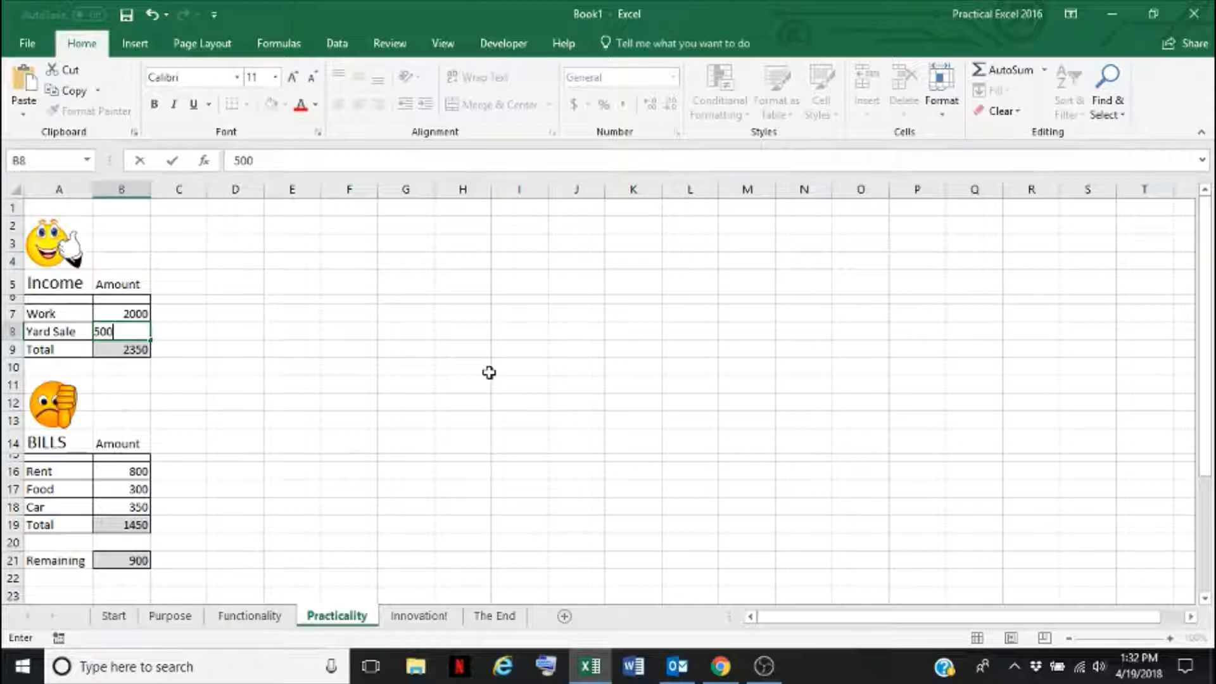
key("Return")
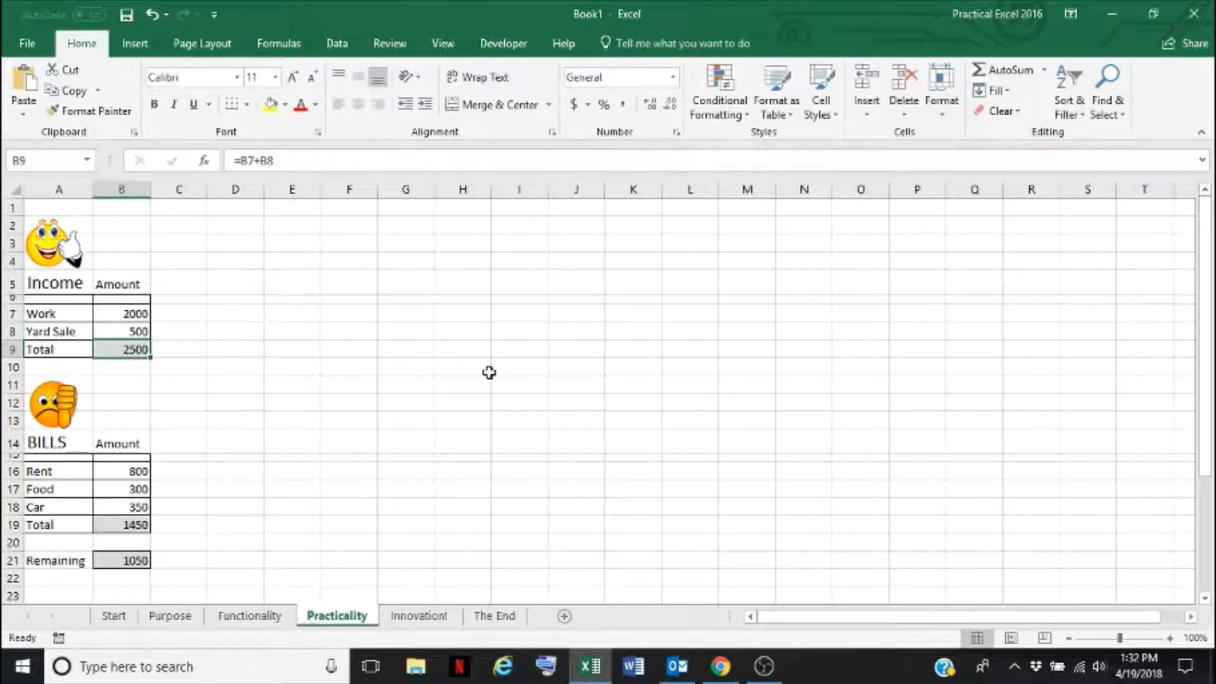
- Check the Remaining amount and the income total formula, and open the Innovation! sheet
left_click(120, 558)
left_click(312, 484)
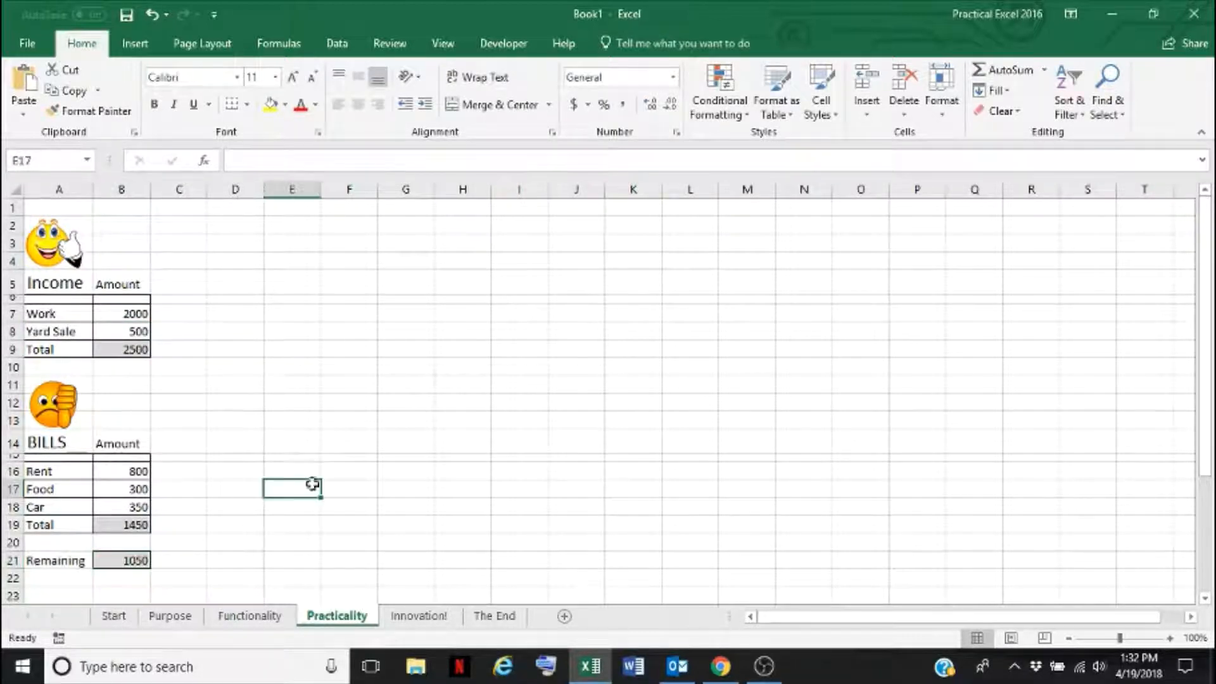
left_click(315, 423)
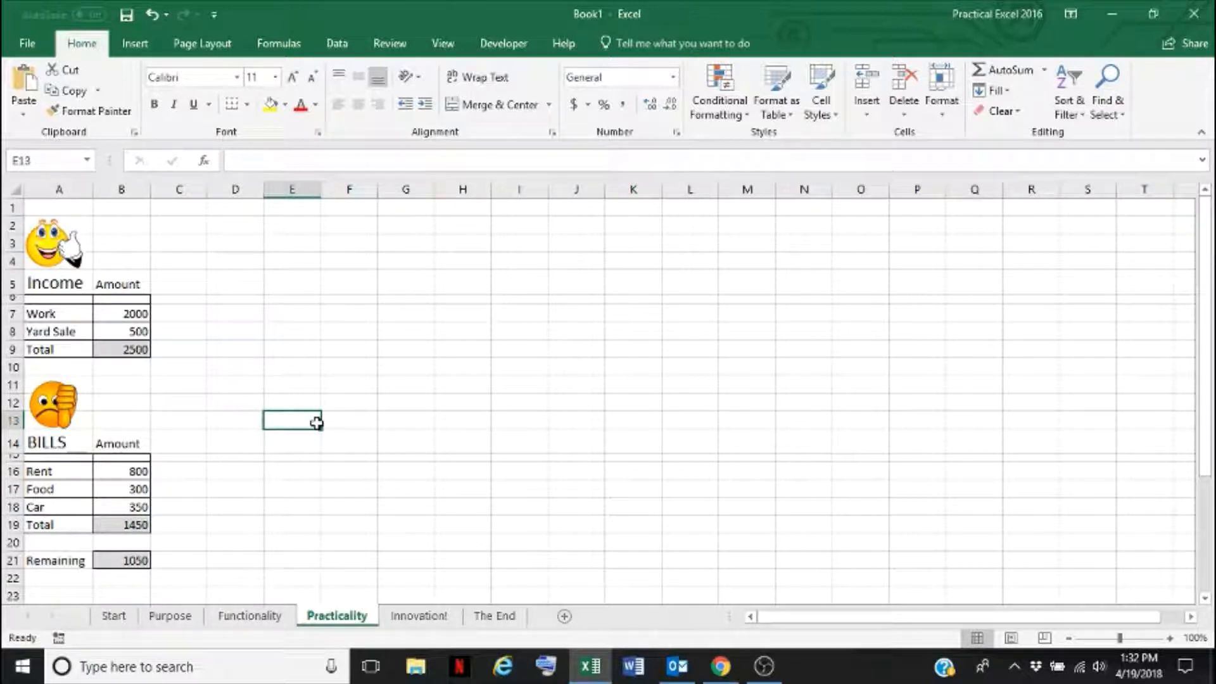
left_click(118, 347)
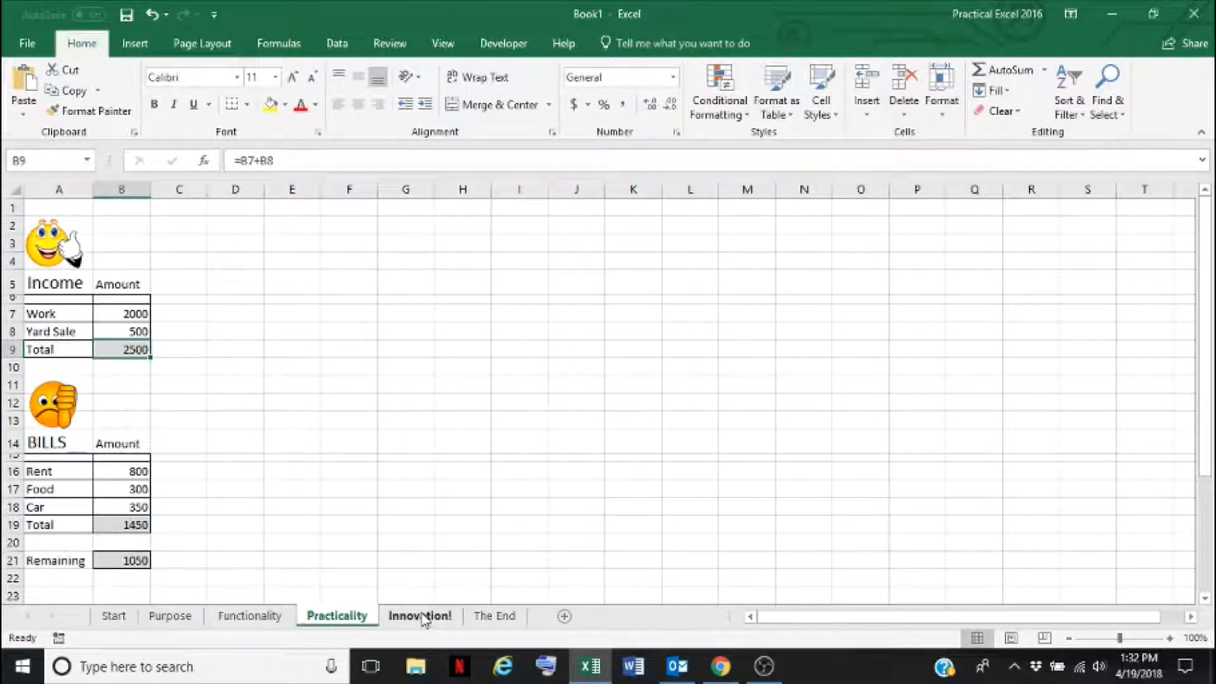
left_click(420, 615)
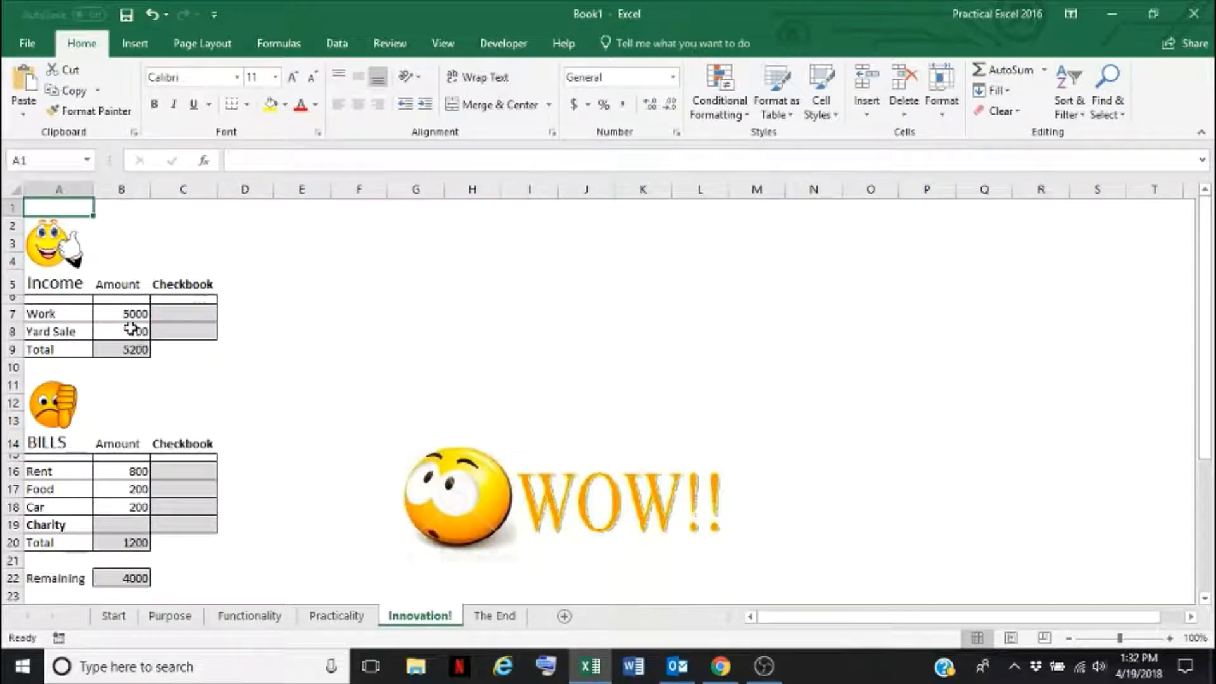
- Start the Checkbook running balance by linking C7 to the Work income amount with the formula =B7
left_click(182, 313)
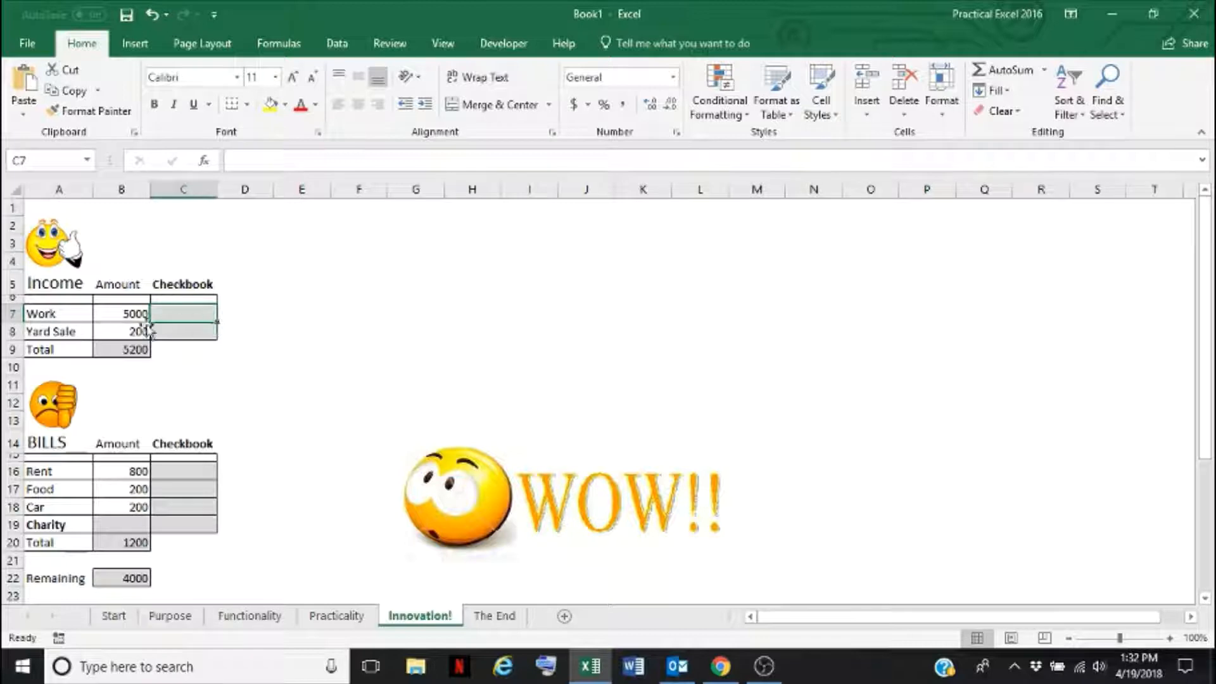
type("=")
left_click(124, 314)
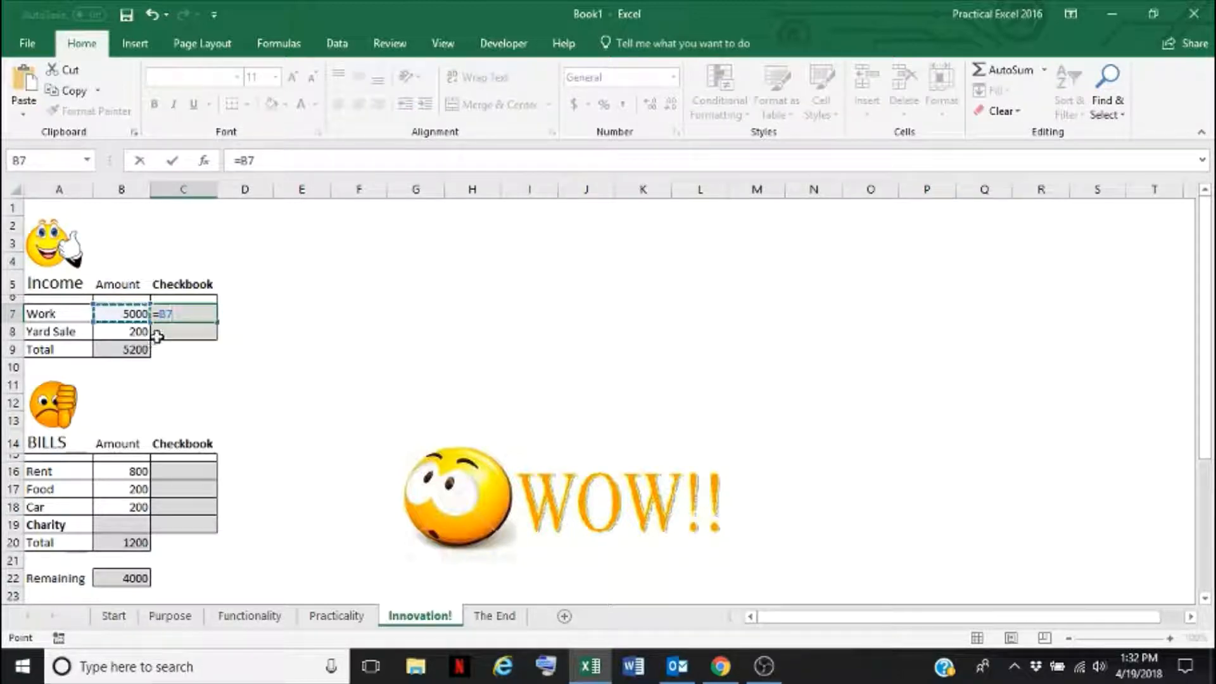
key("Return")
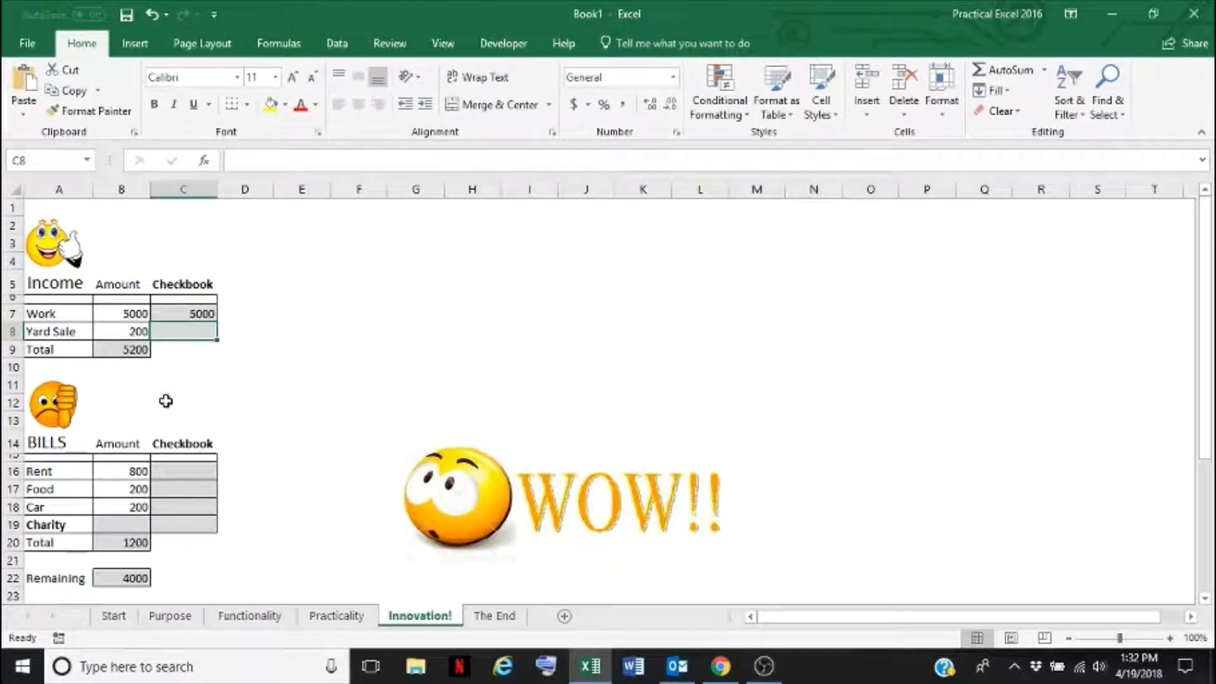
- Add the Yard Sale income to the Checkbook balance in C8 with the formula =C7+B8
type("=")
left_click(185, 314)
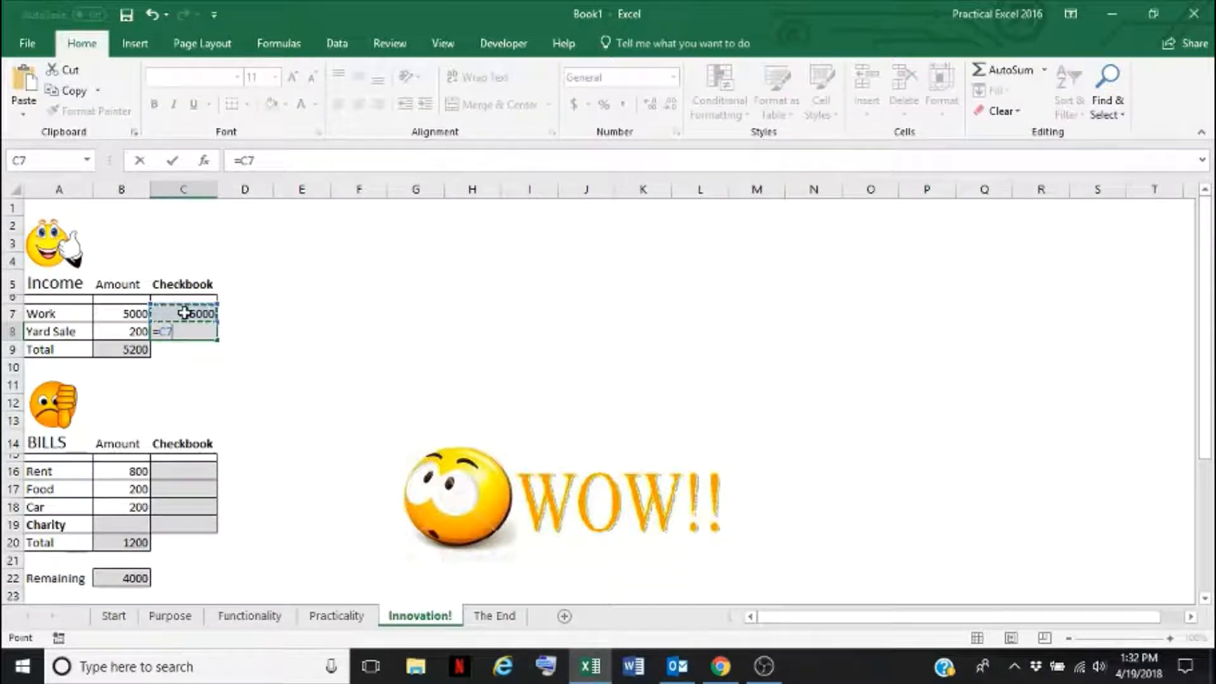
type("+")
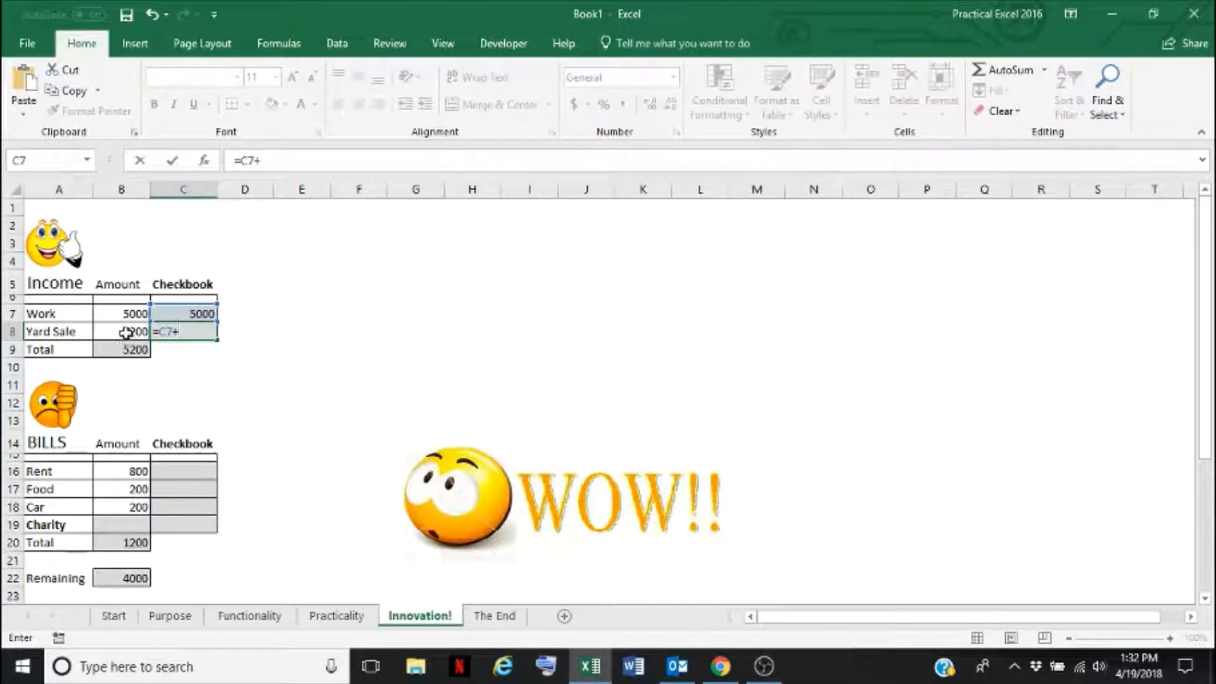
left_click(127, 331)
key("Return")
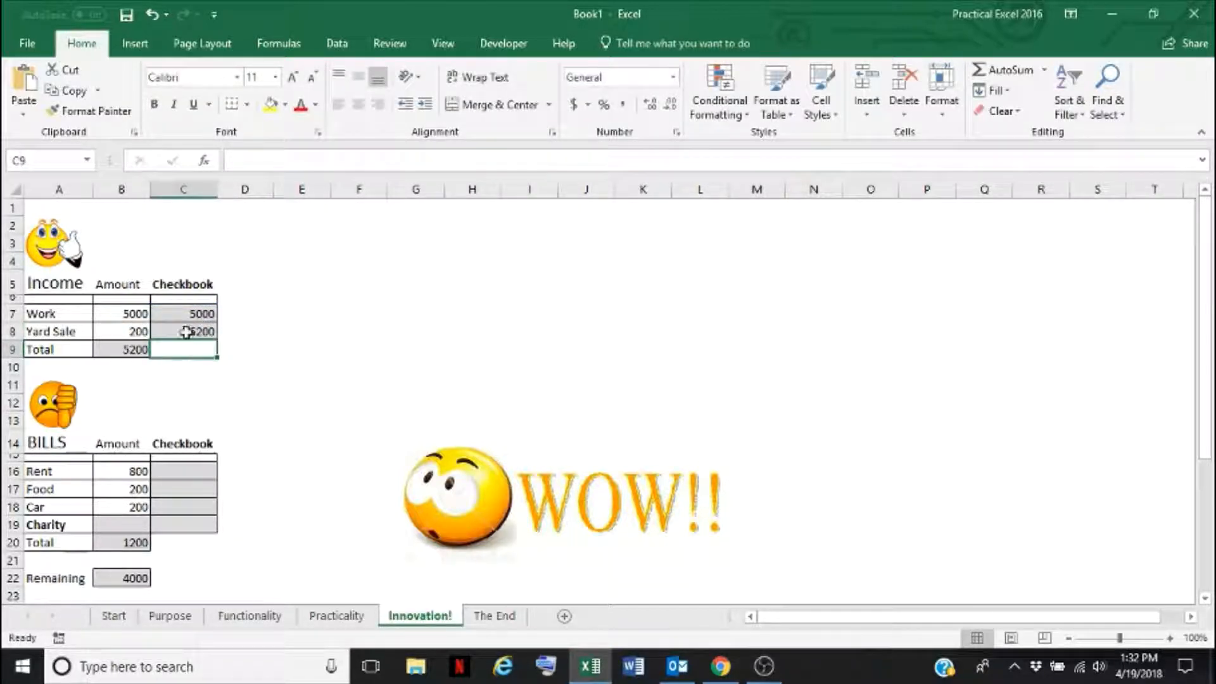
- Subtract the Rent bill from the income Checkbook balance in C16 with the formula =C8-B16
left_click(184, 331)
left_click(184, 453)
left_click(184, 471)
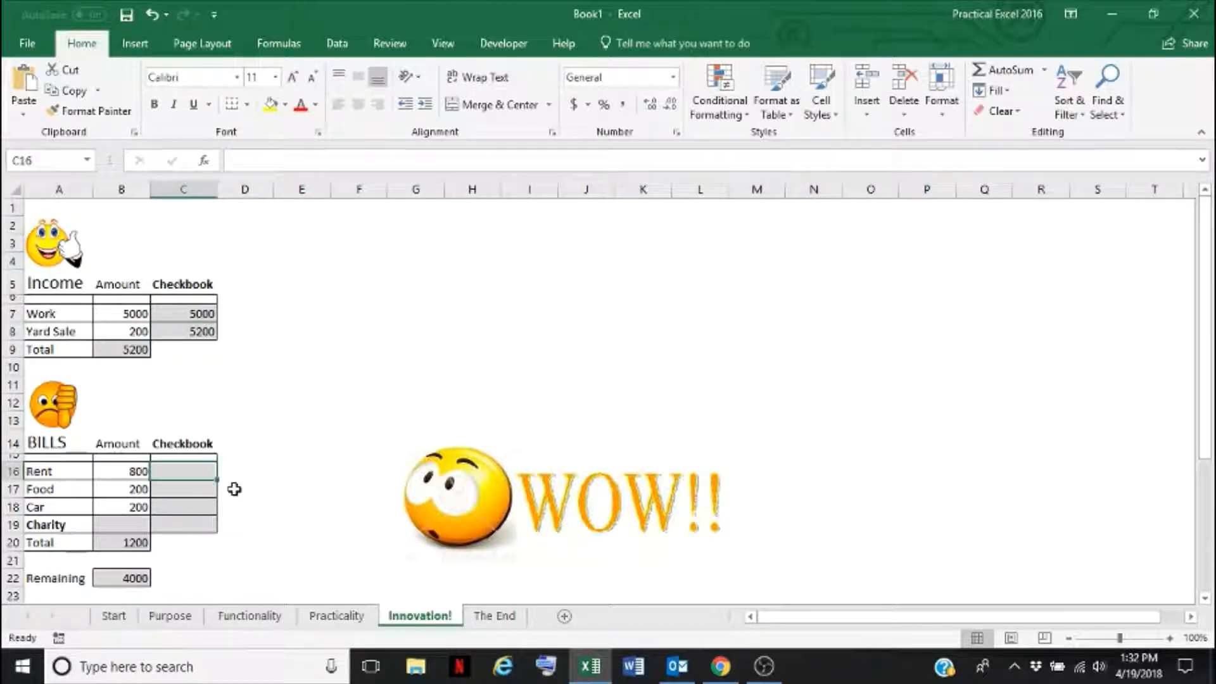
type("=")
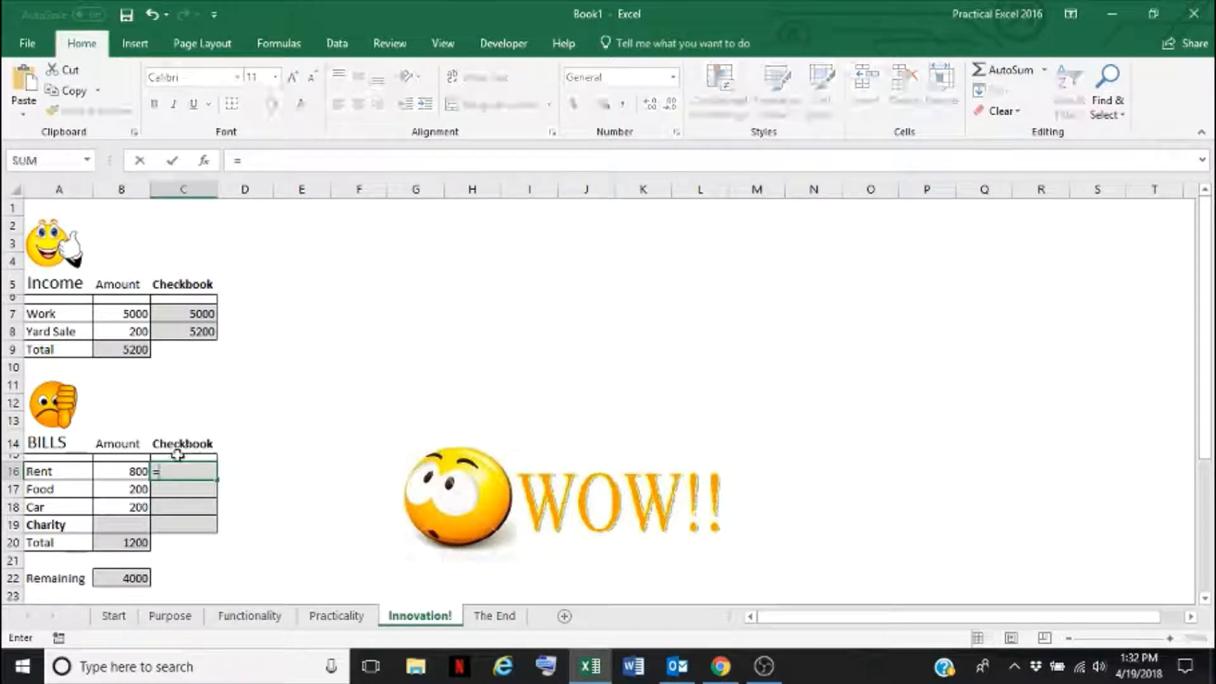
left_click(188, 332)
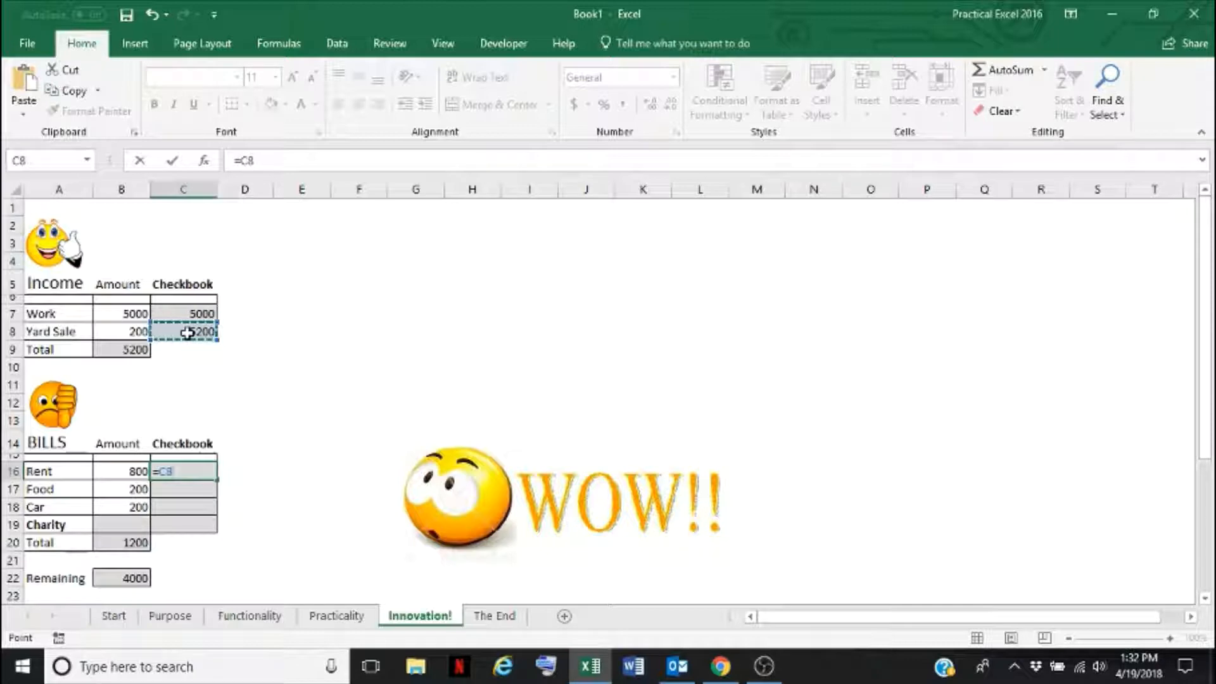
type("-")
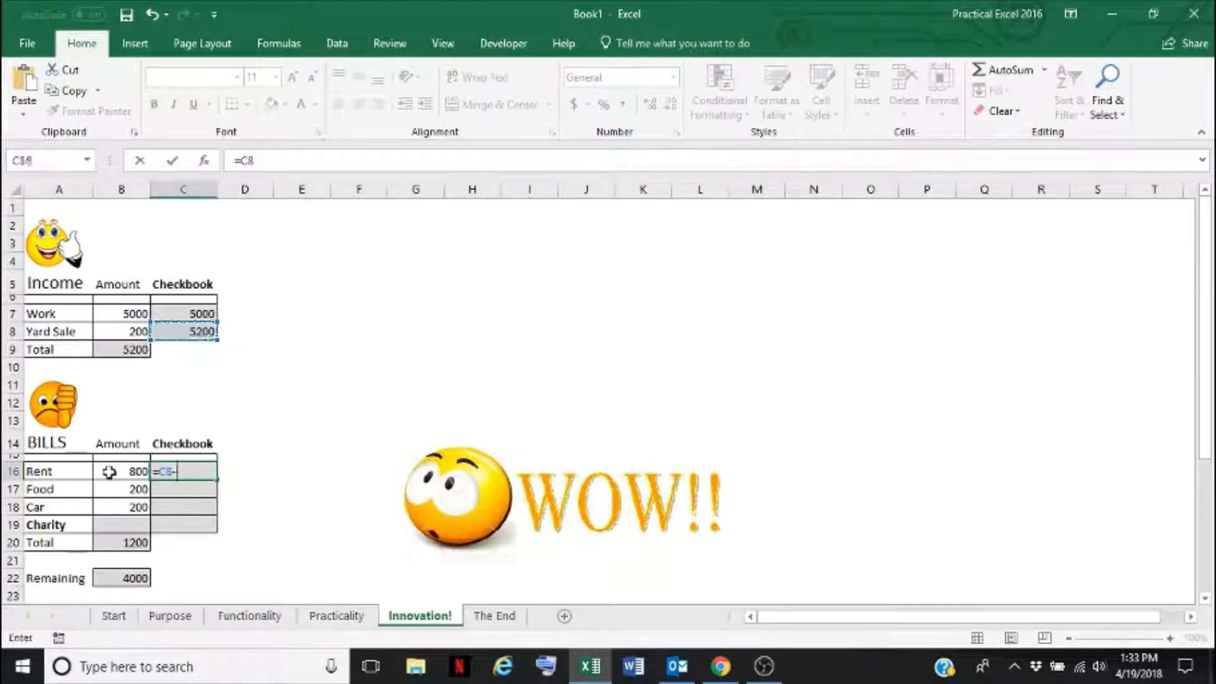
left_click(114, 471)
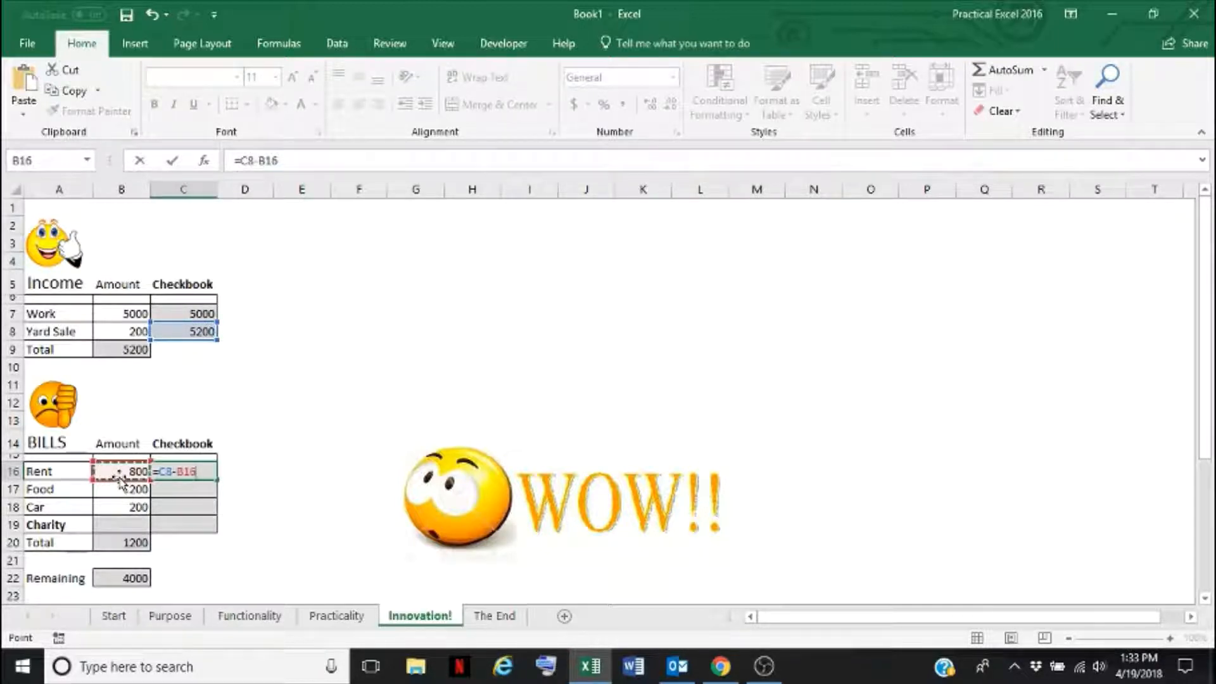
key("Return")
left_click(183, 475)
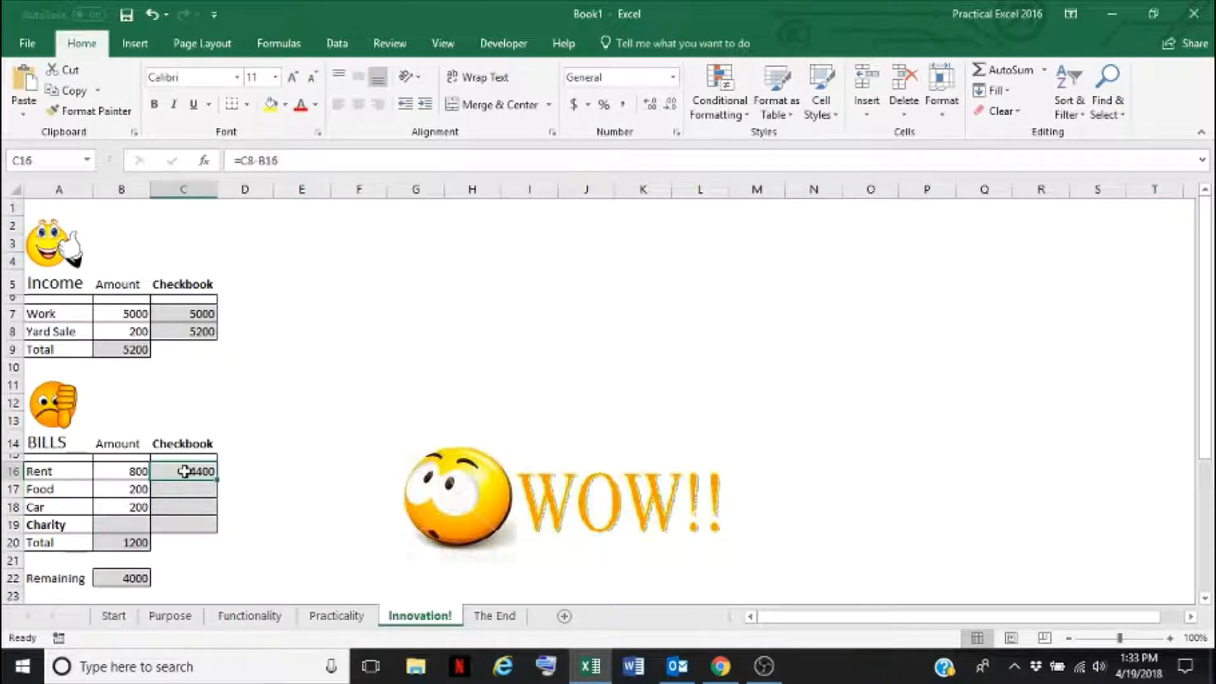
- Subtract the Food bill from the Checkbook balance in C17 with the formula =C16-B17
left_click(180, 488)
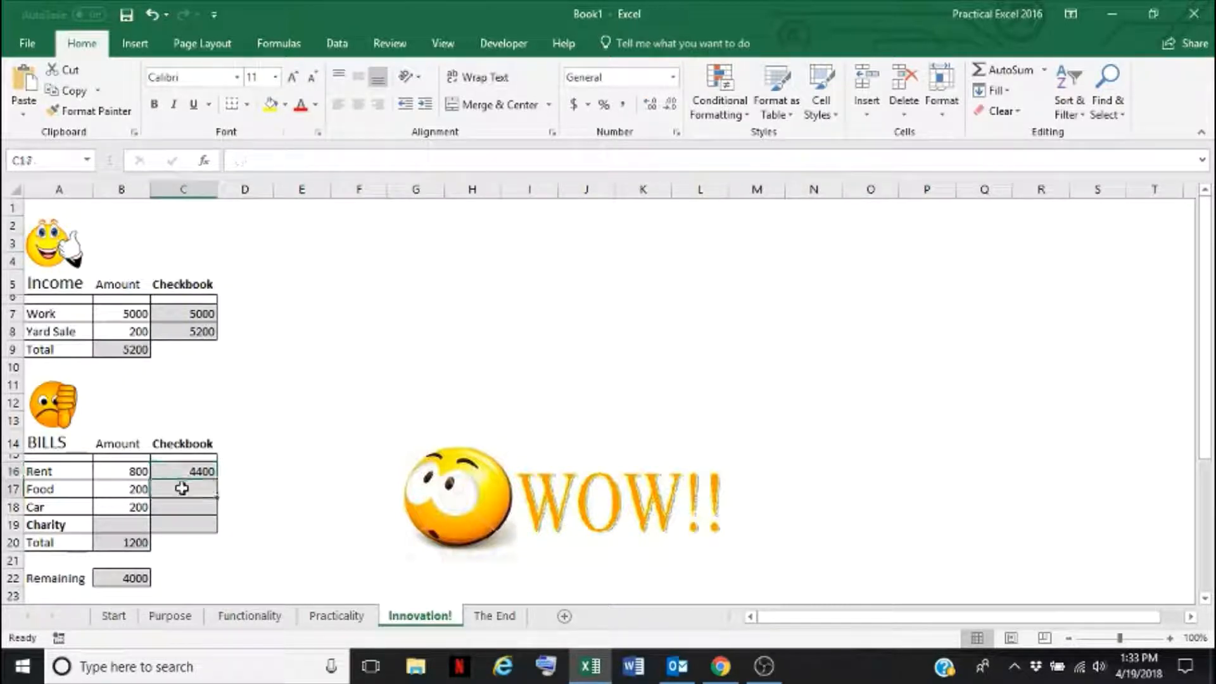
type("=")
left_click(172, 474)
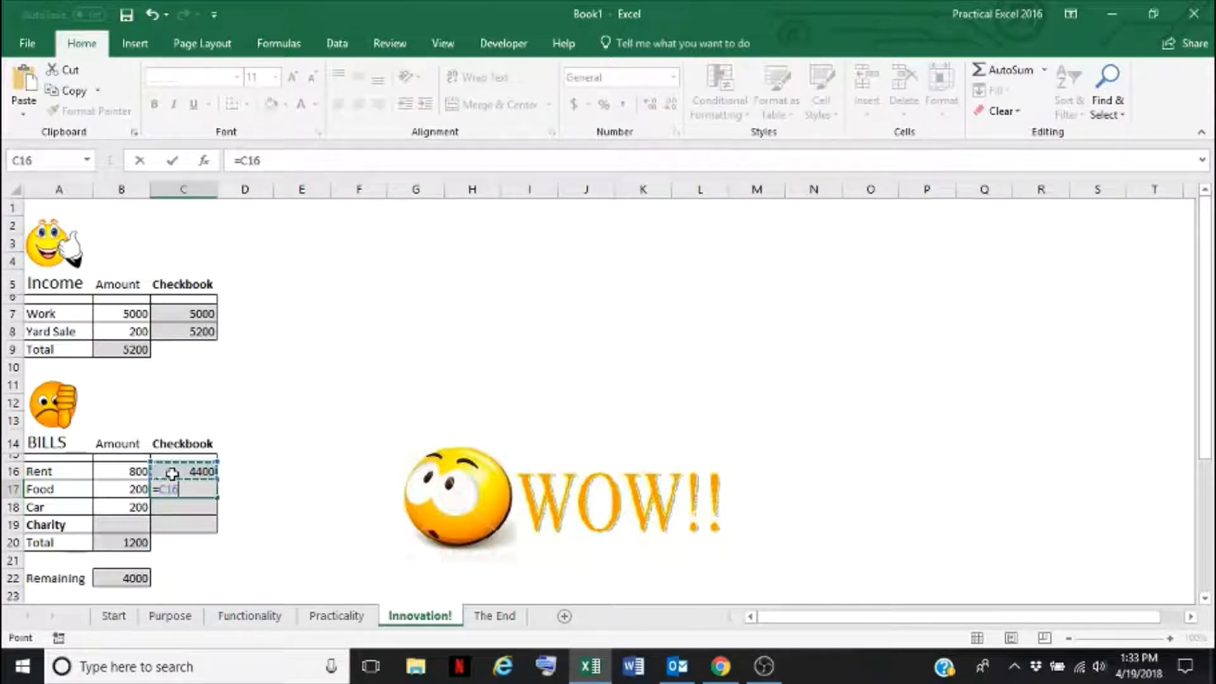
type("-")
left_click(122, 492)
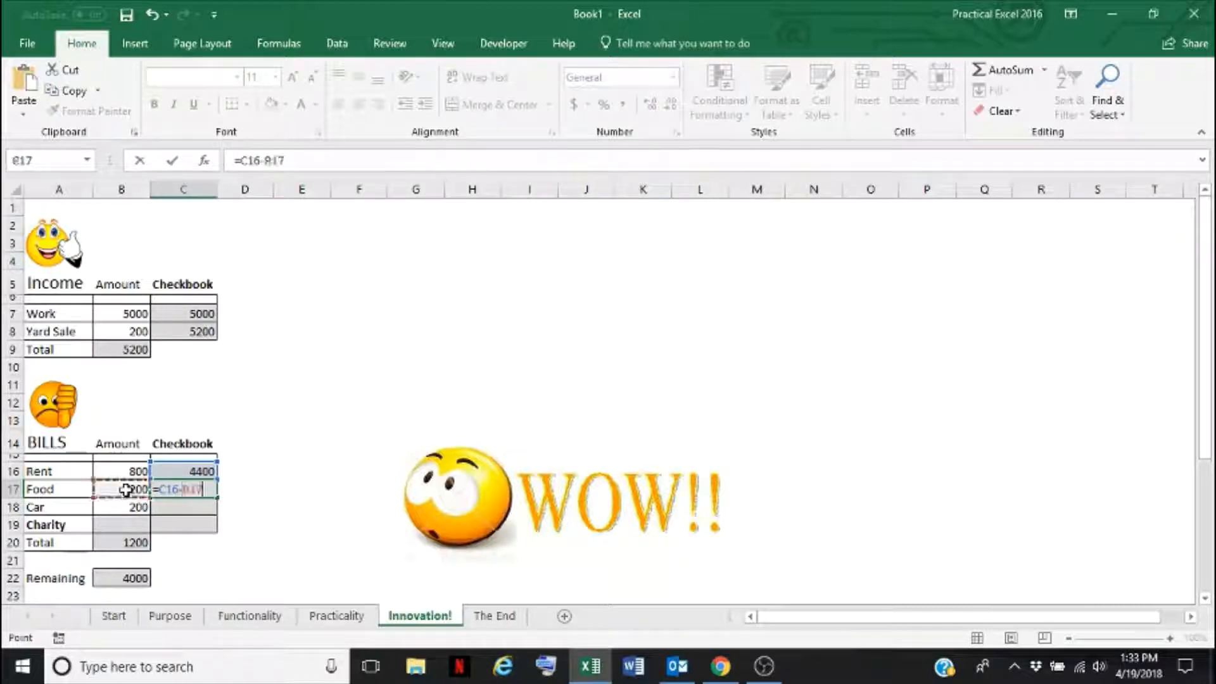
key("Return")
- Copy the Food row's Checkbook formula from C17 into the Car and Charity rows, C18 and C19
left_click(177, 488)
key("ctrl+c")
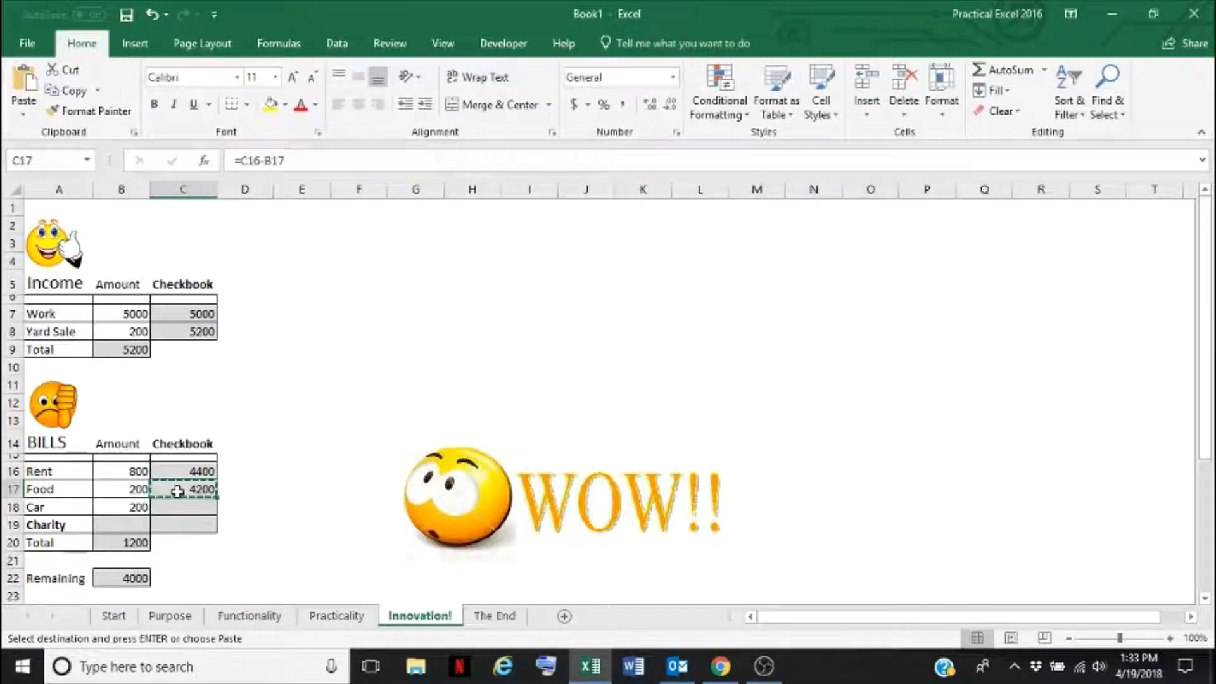
left_click(180, 505)
key("ctrl+v")
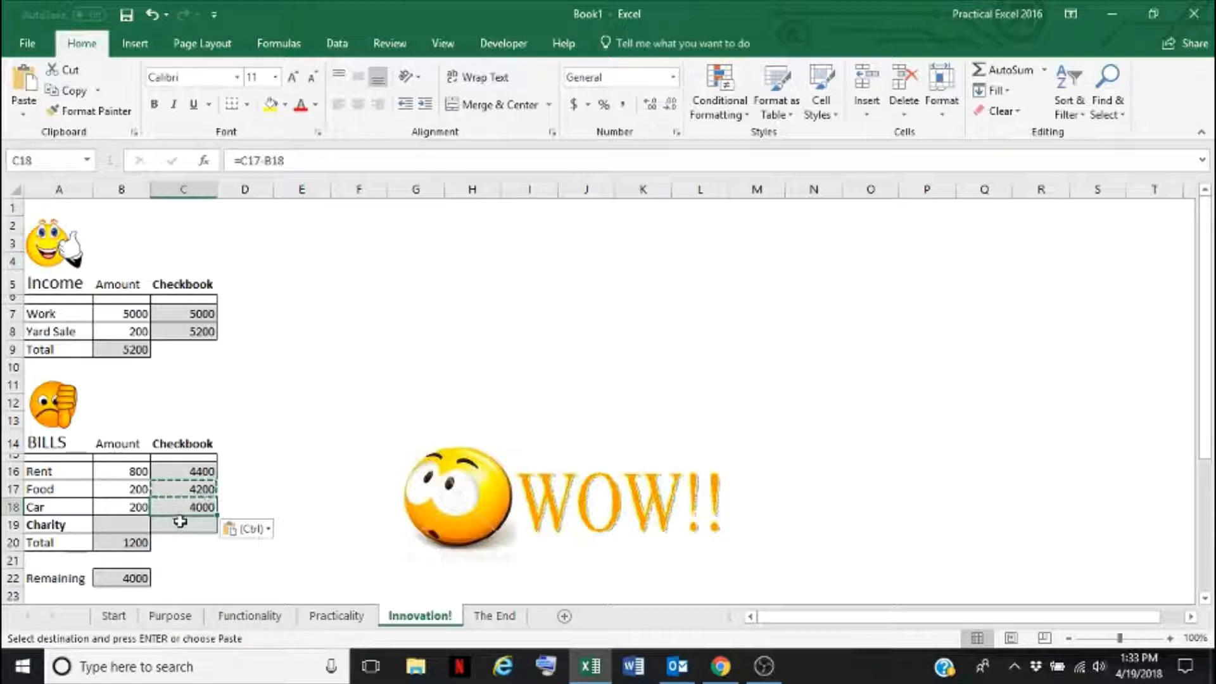
left_click(180, 522)
key("ctrl+v")
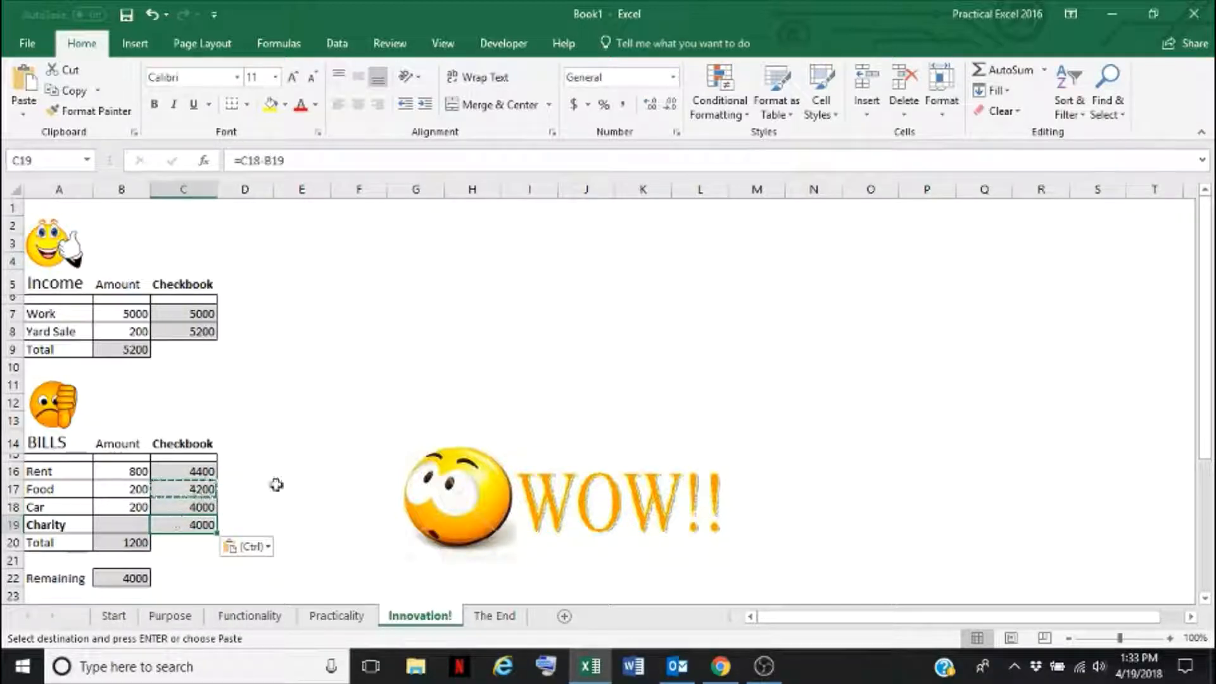
left_click(282, 487)
- Calculate the Charity amount in B19 as 10% of total income with the formula =B9*.1
left_click(123, 525)
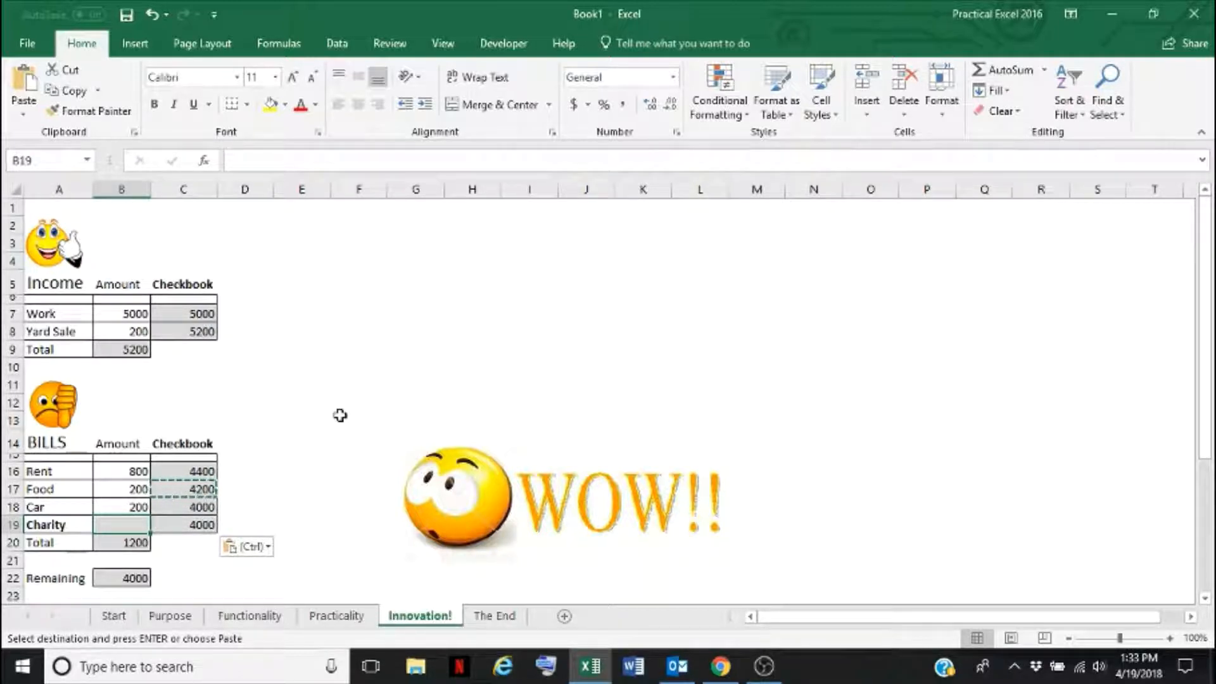
key("Escape")
type("=")
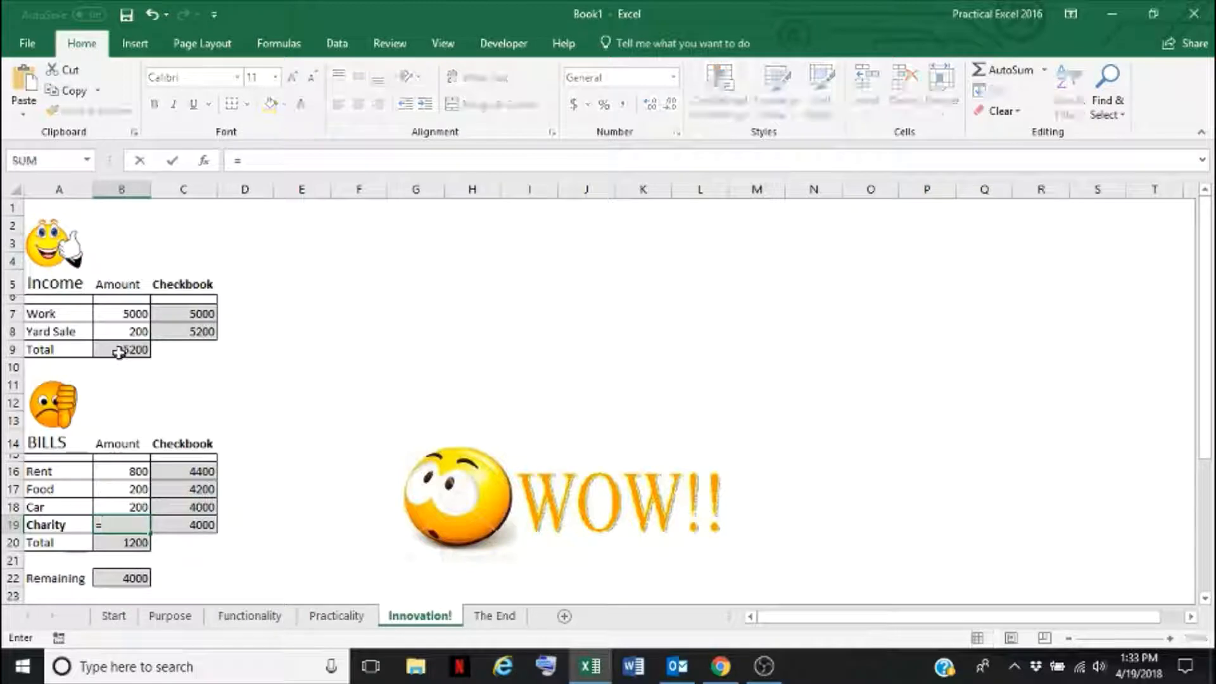
left_click(120, 349)
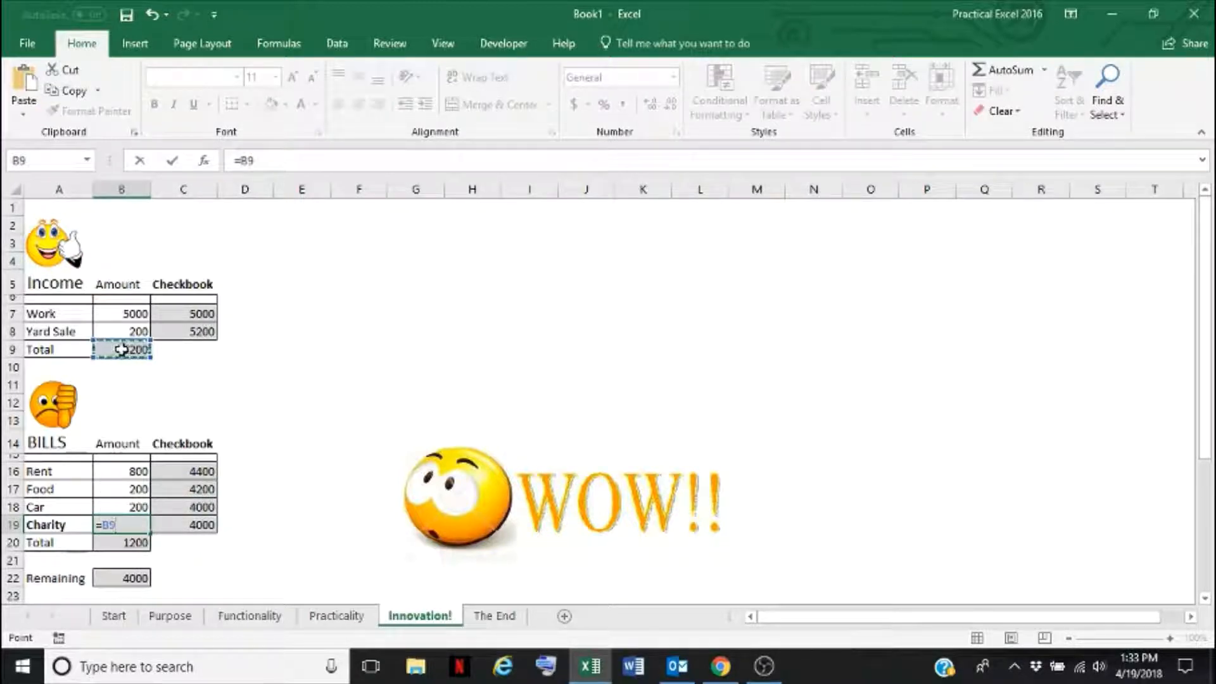
type("/")
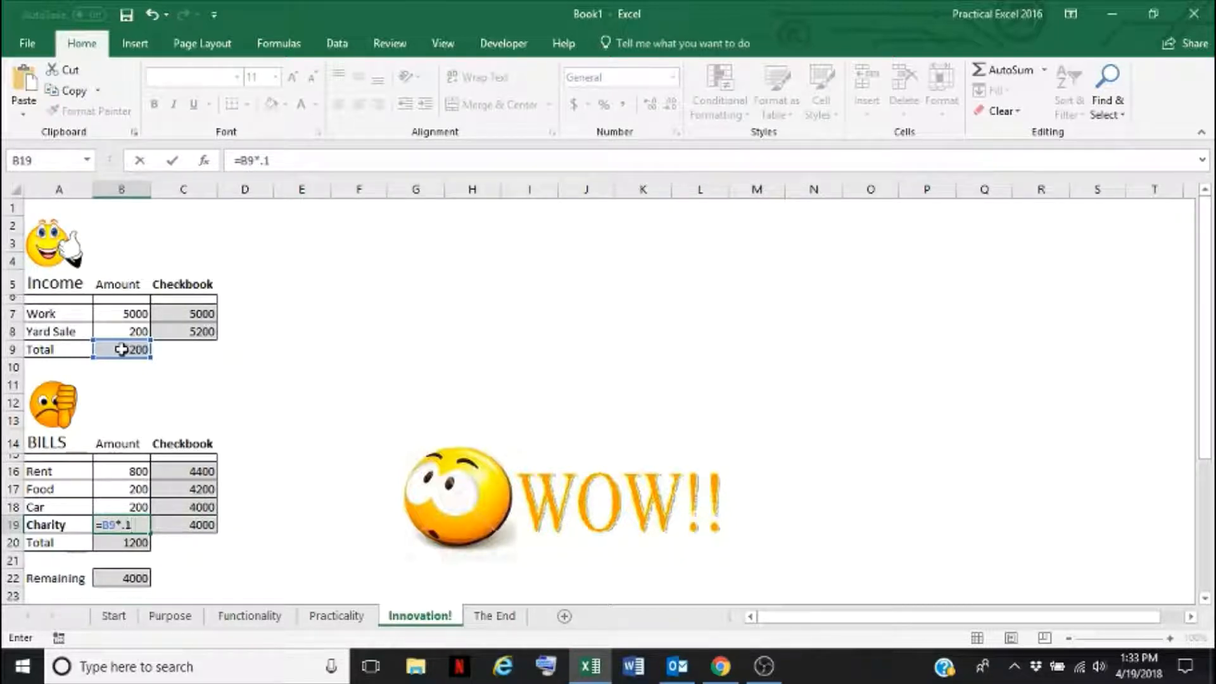
key("Return")
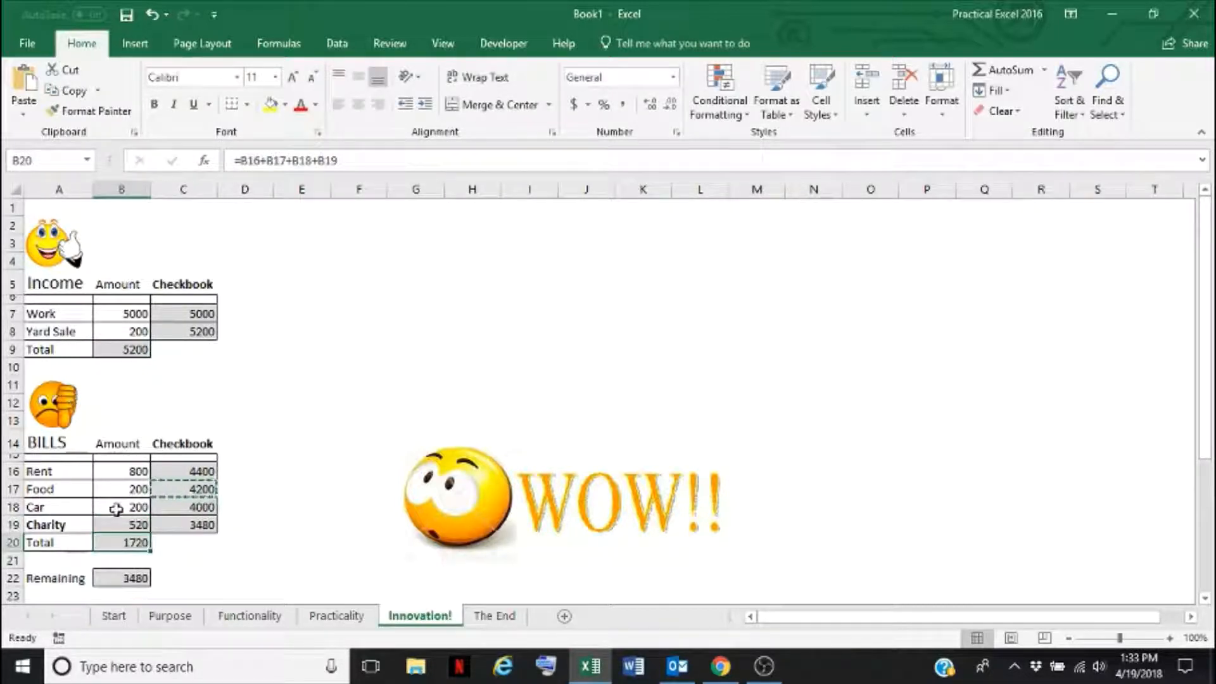
- Set the Work income in B7 to 10000
left_click(127, 333)
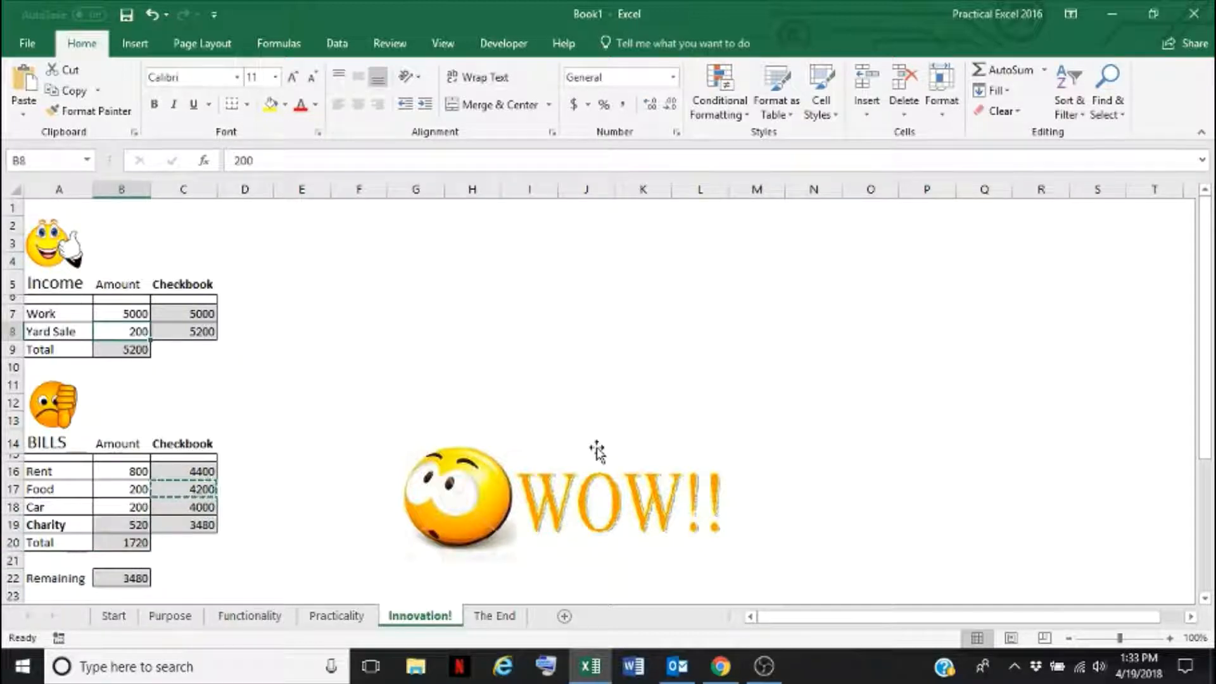
key("Up")
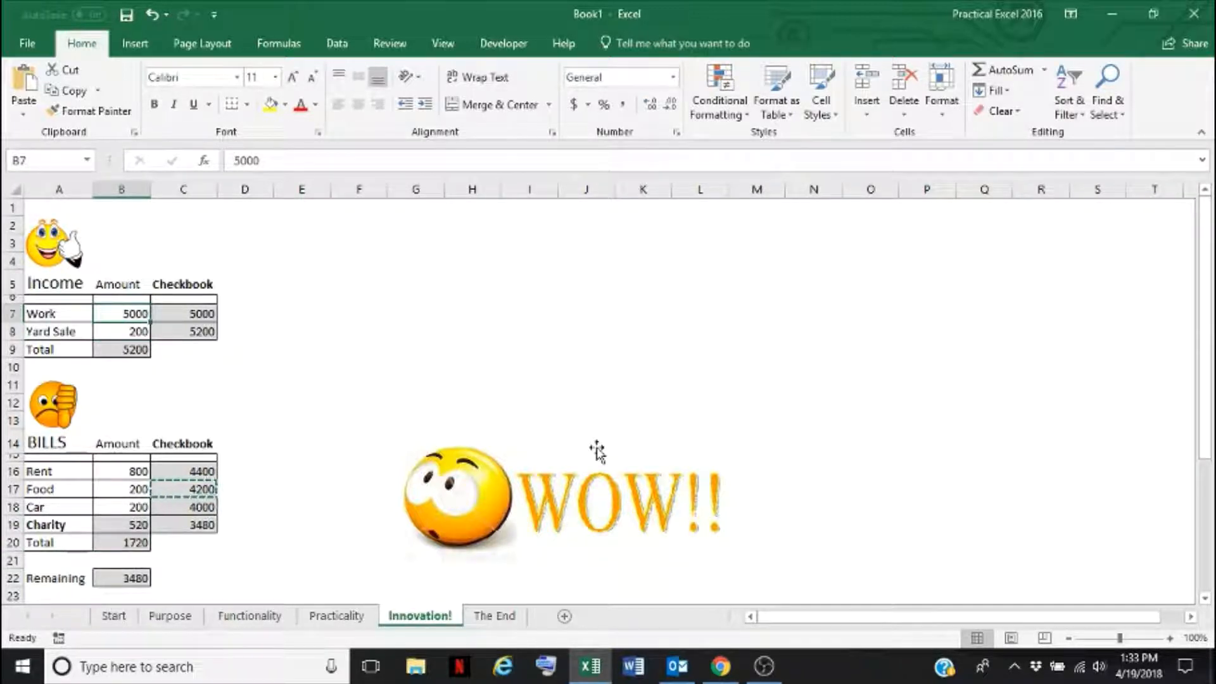
type("10000")
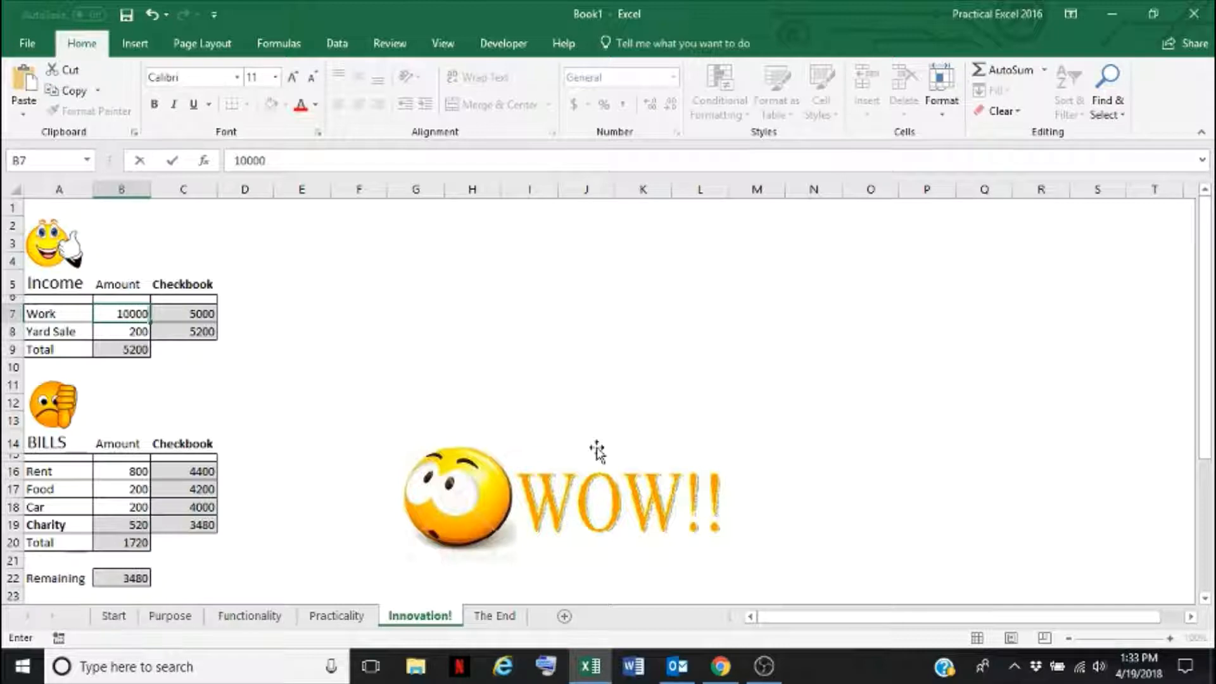
key("Return")
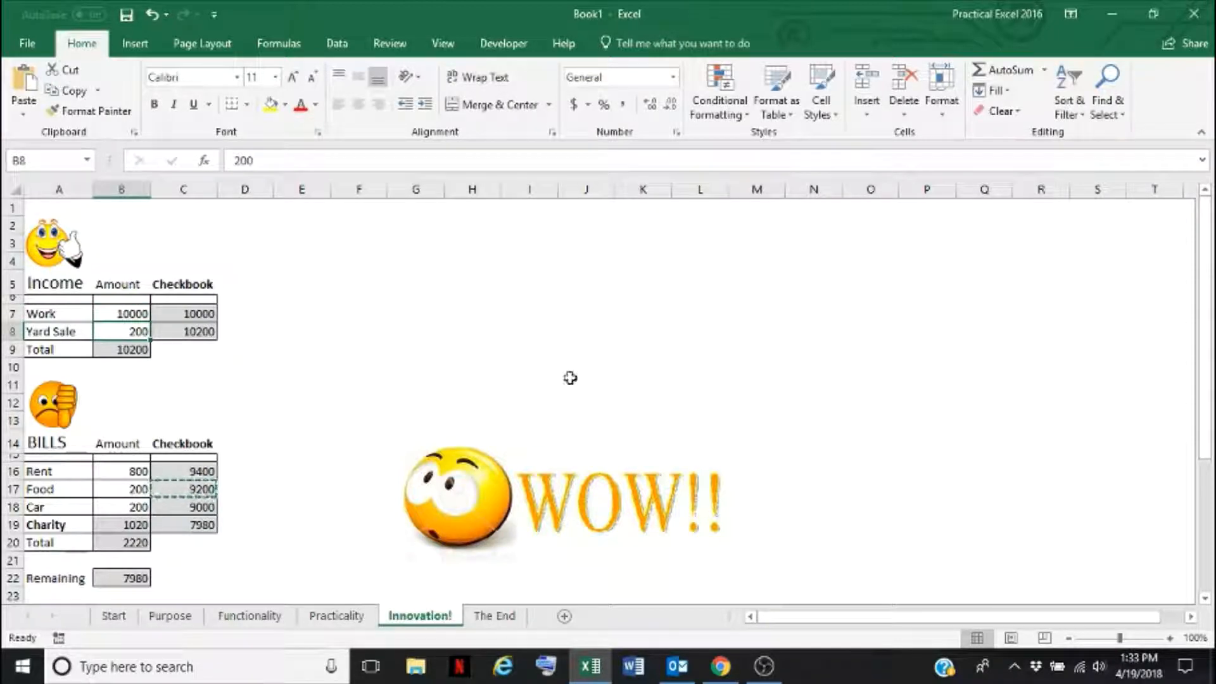
- Check the Charity, Remaining and Checkbook cells on the budget, and open The End sheet
left_click(114, 525)
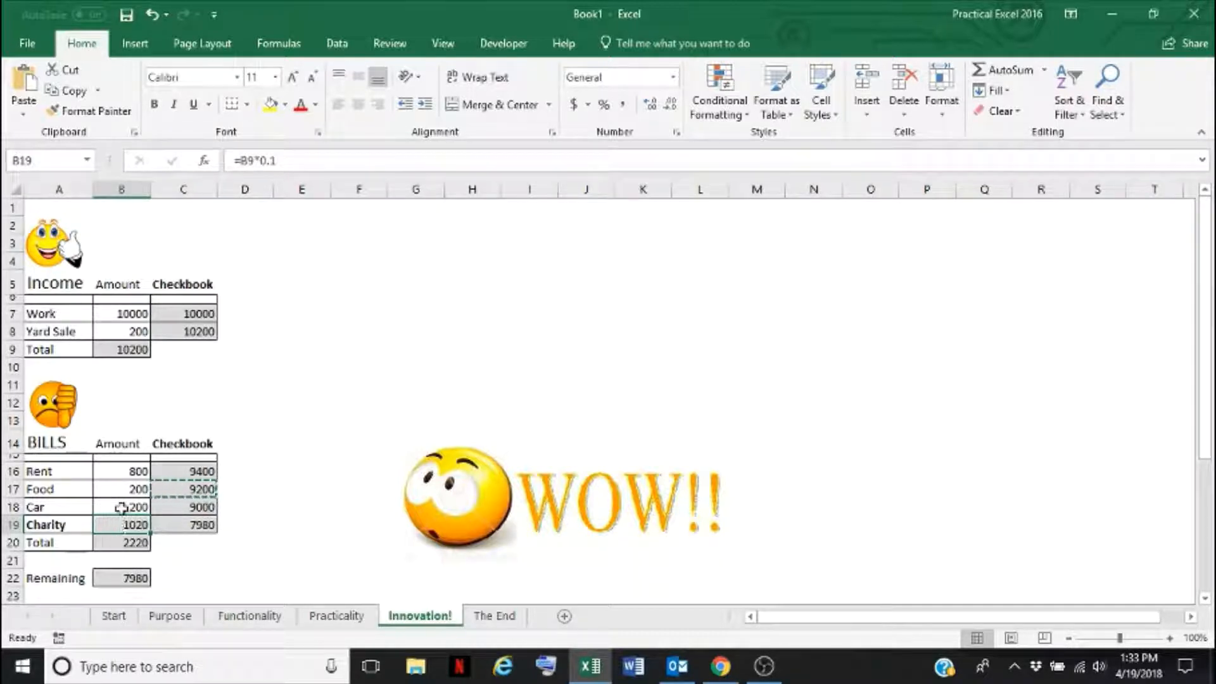
left_click(114, 577)
left_click(114, 488)
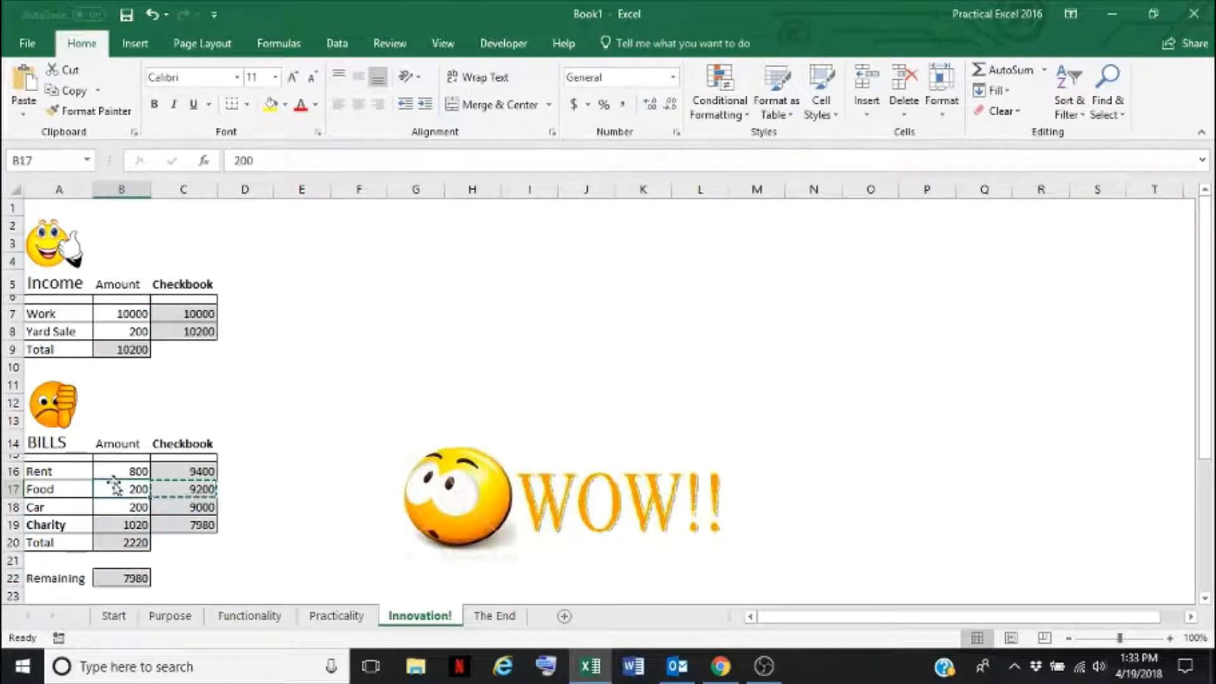
left_click(199, 509)
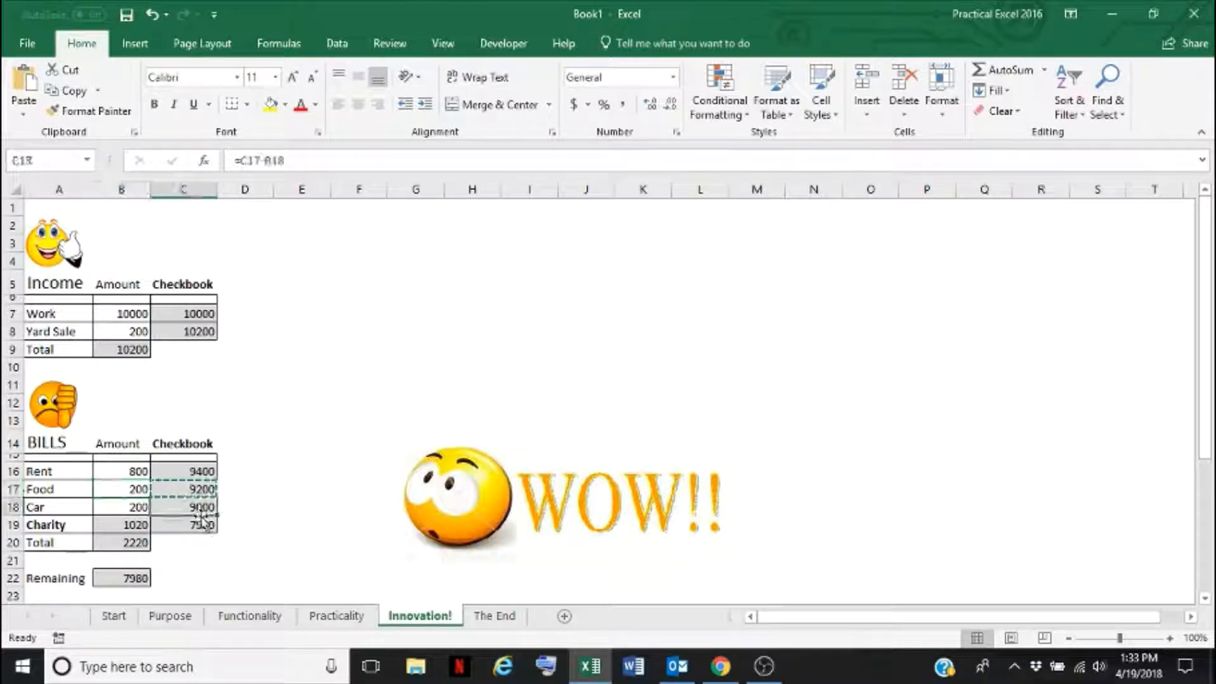
left_click(195, 524)
left_click(271, 371)
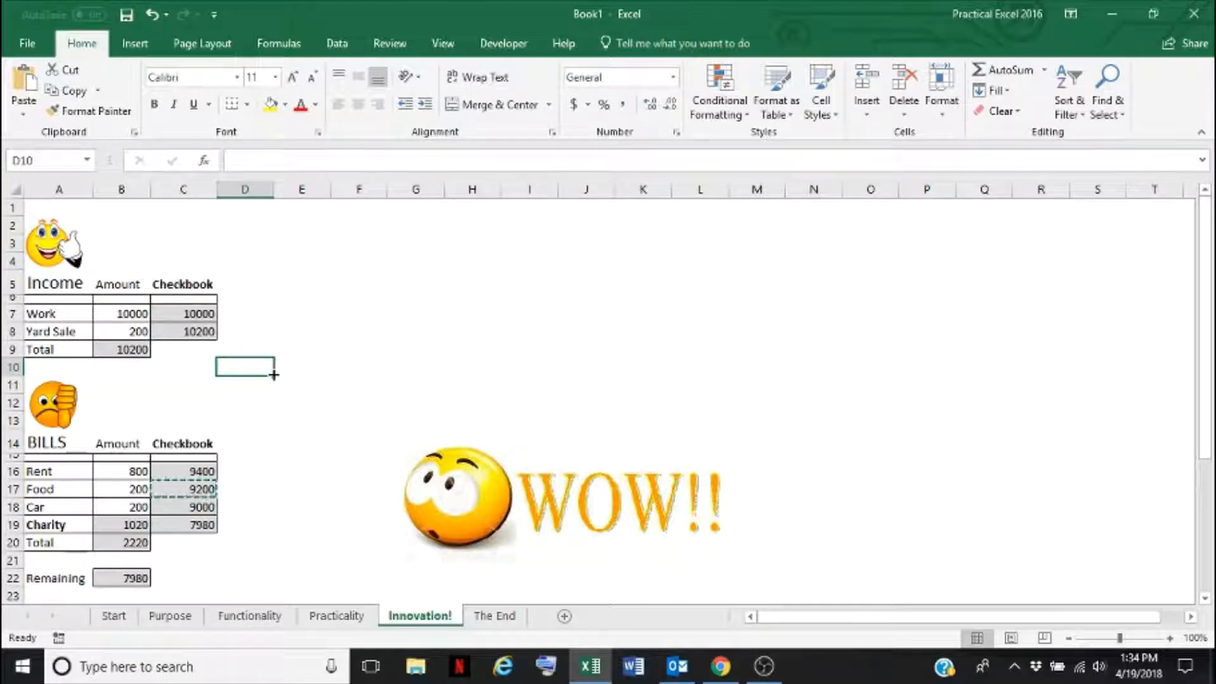
left_click(507, 622)
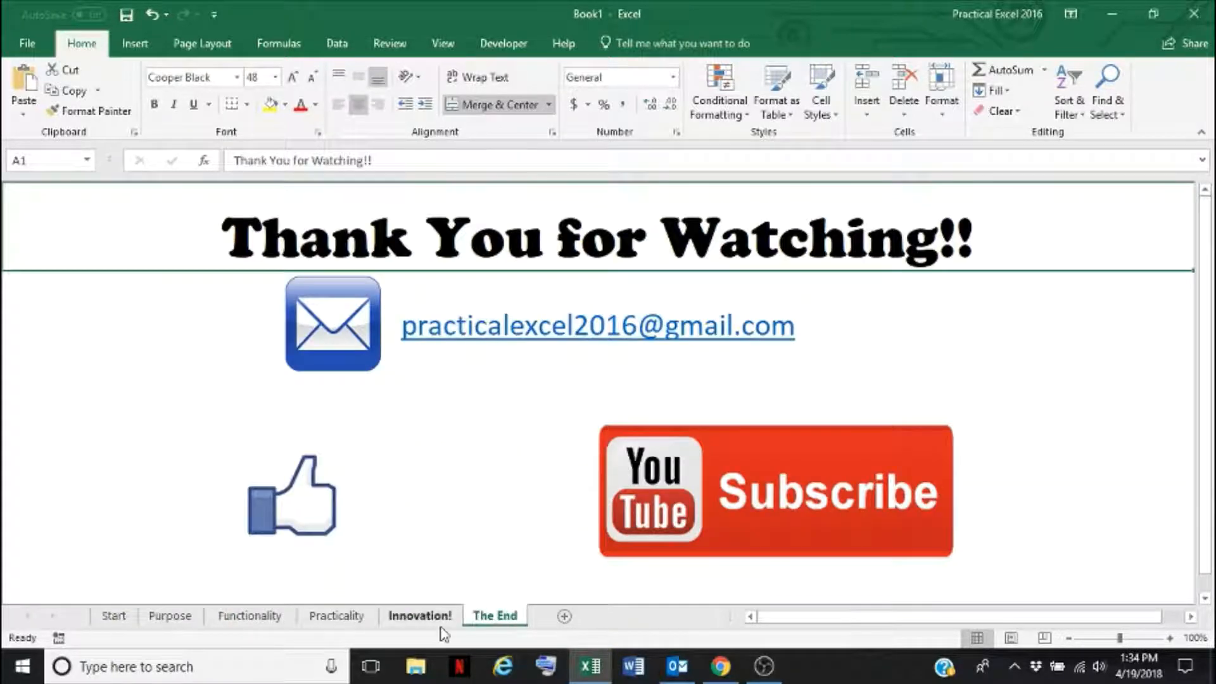